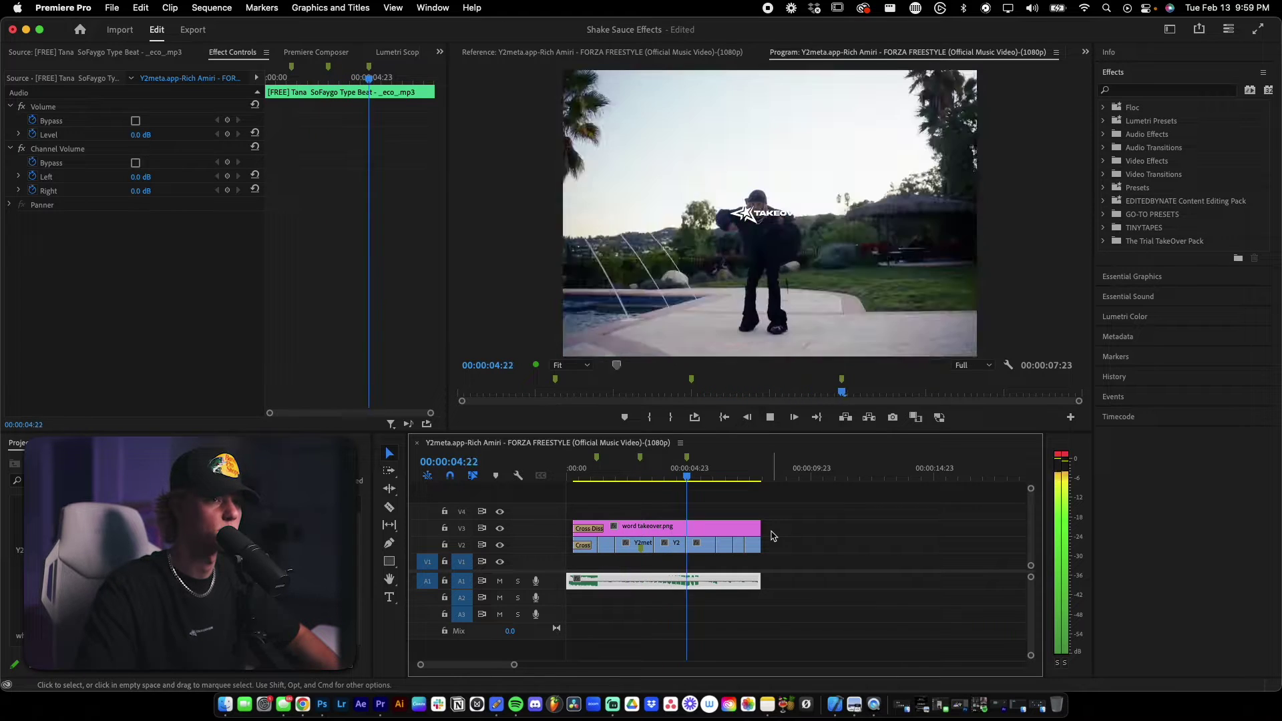
- Duplicate all the video, logo and audio clips farther along the sequence, then select the original set
key(space)
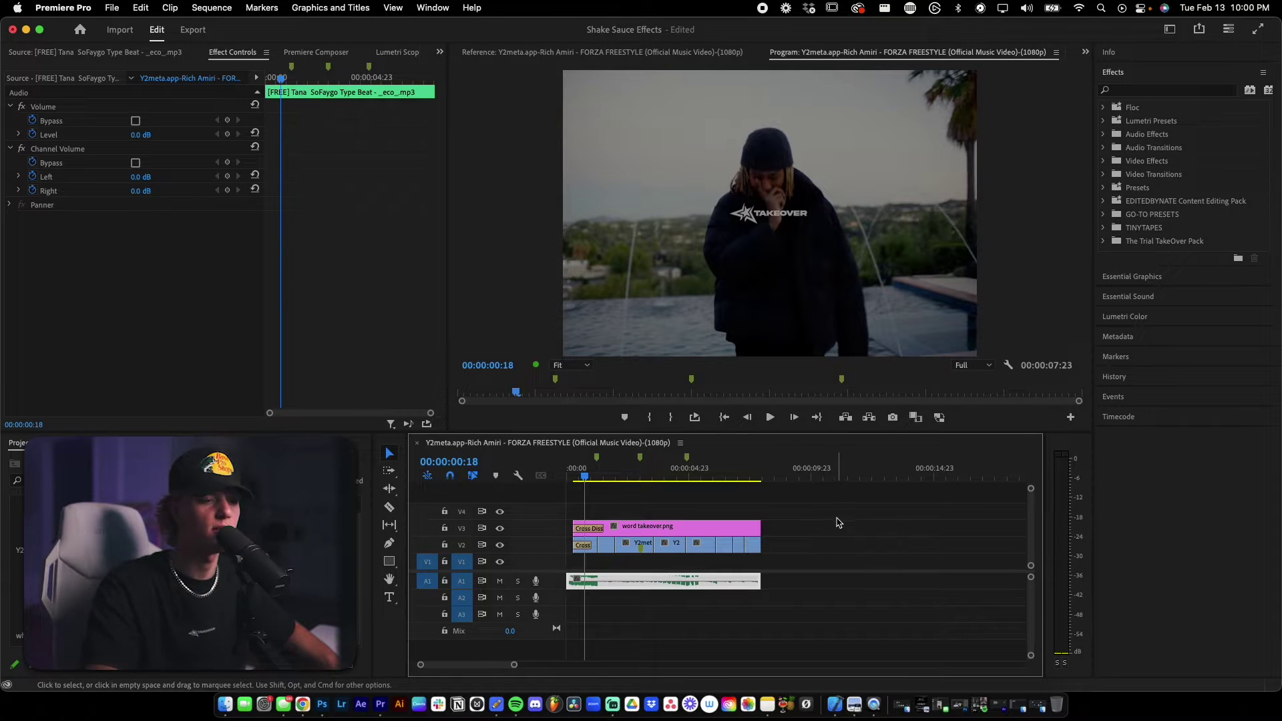
drag(838, 518, 916, 579)
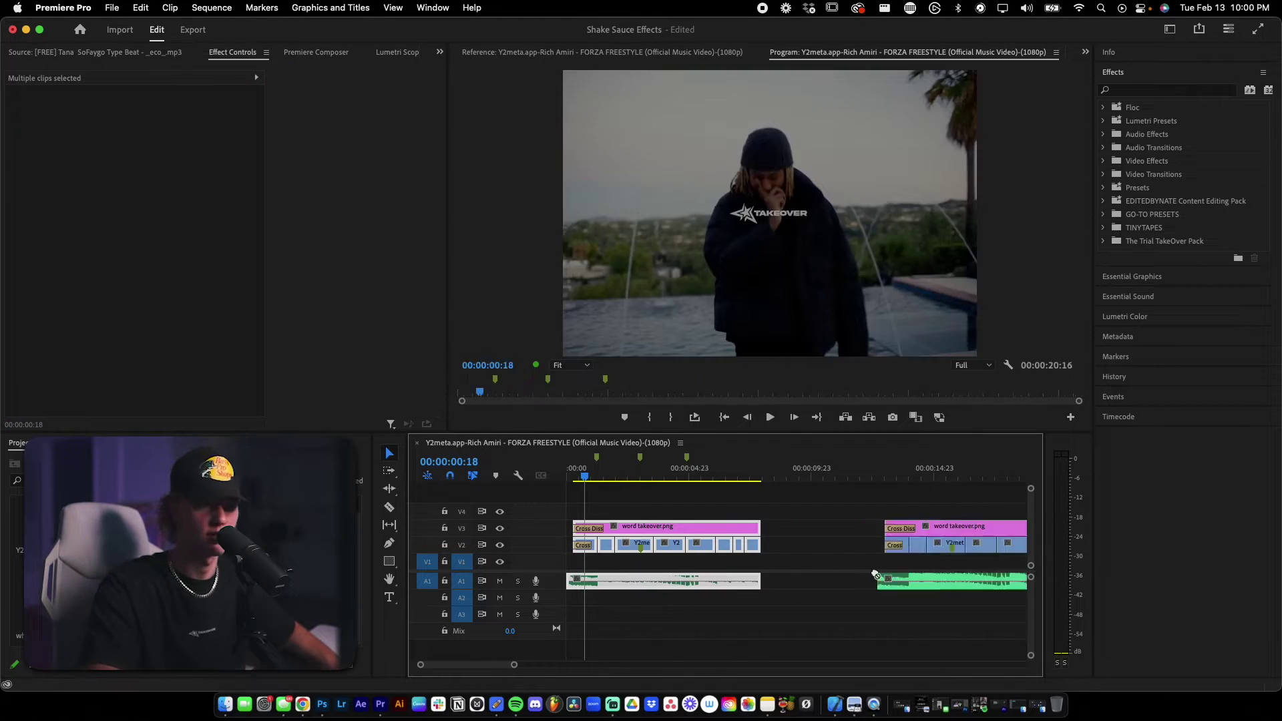
drag(784, 513, 571, 594)
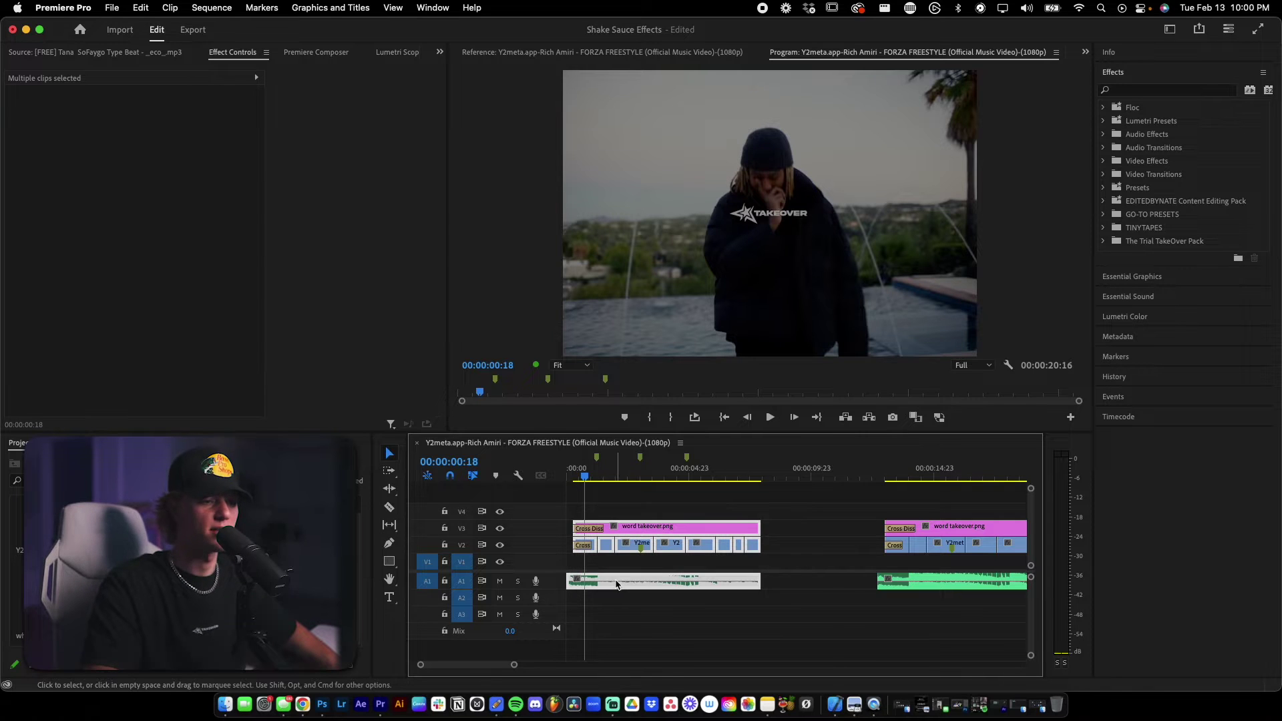
scroll(665, 611, down, 5)
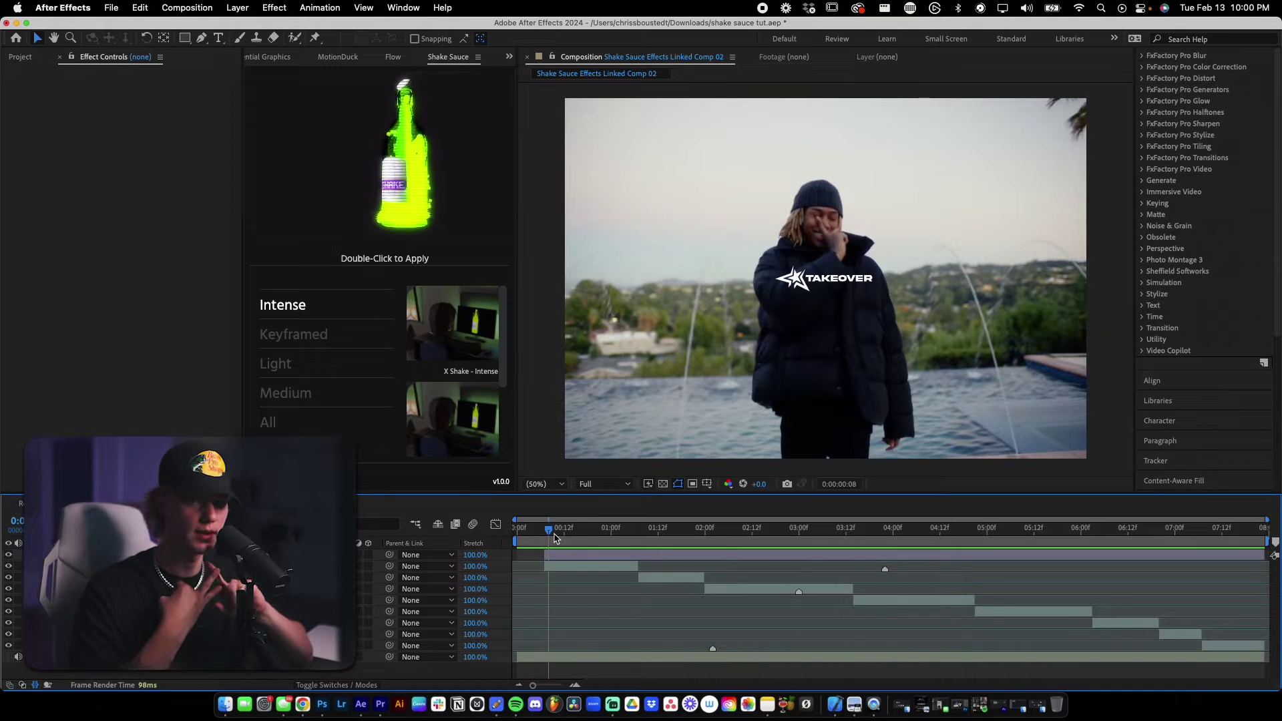
- Switch to After Effects and add a new adjustment layer at the top of the linked composition
click(555, 577)
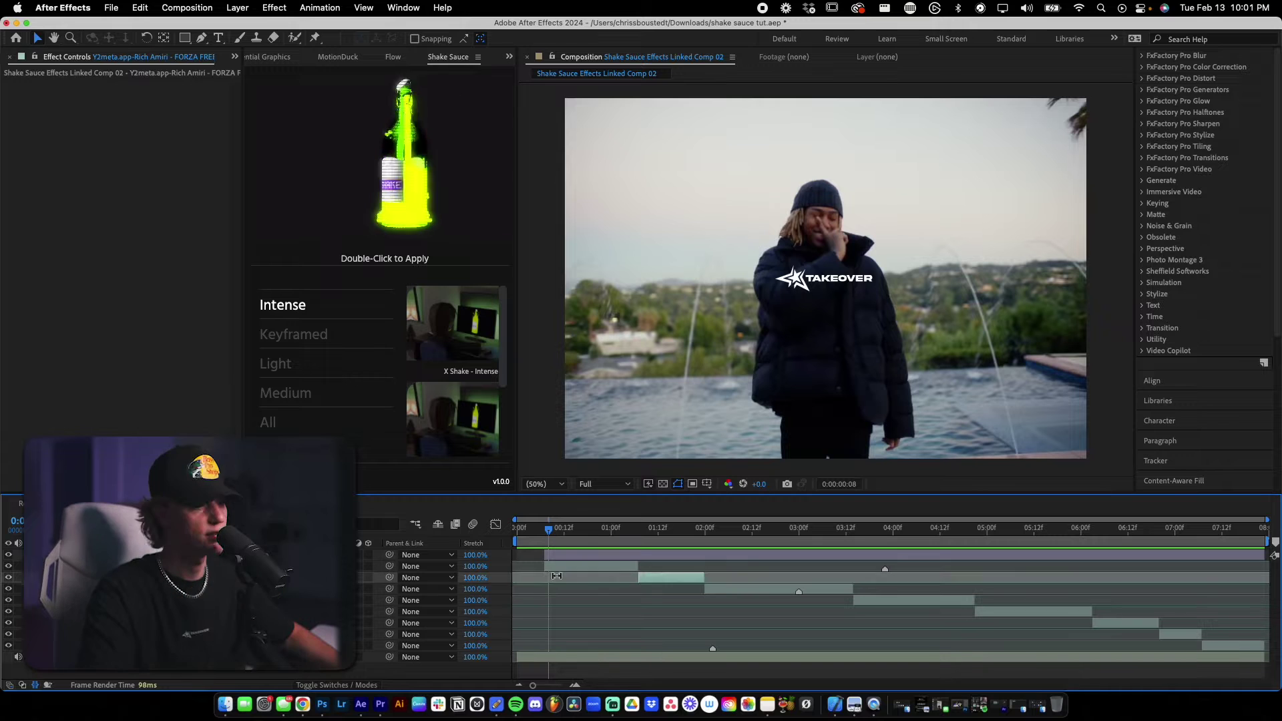
click(525, 555)
click(536, 531)
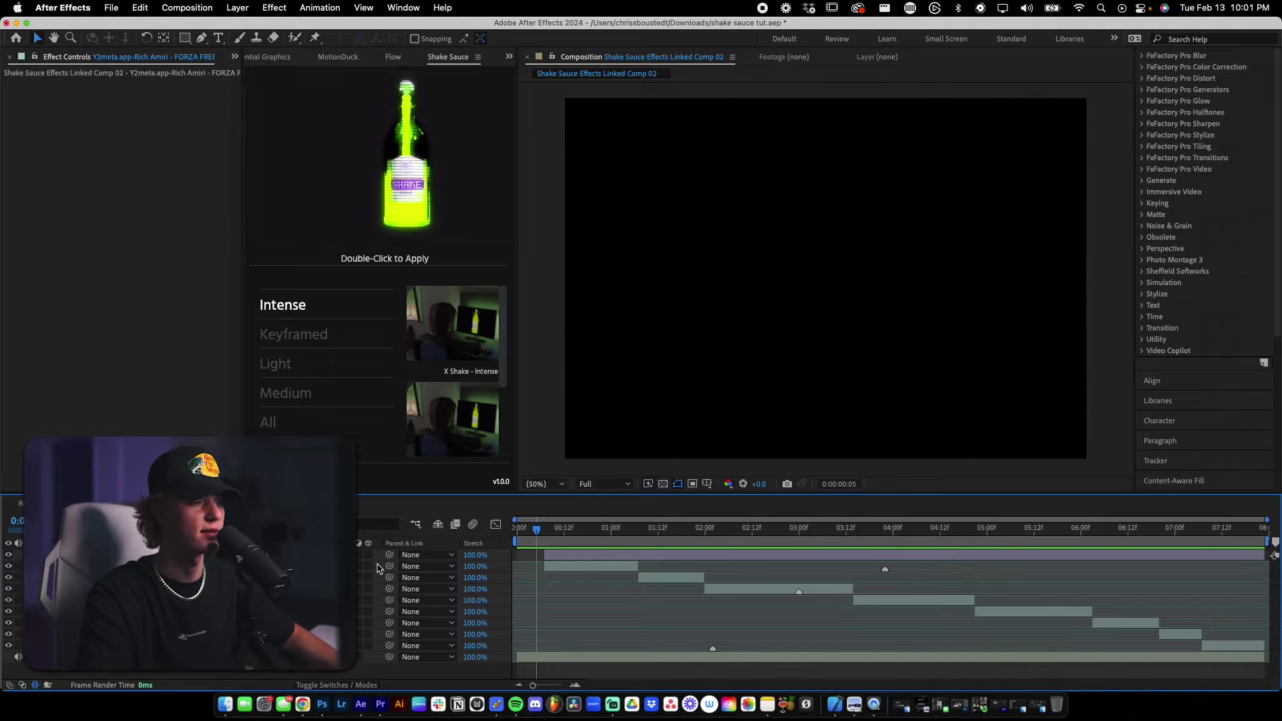
right_click(378, 566)
mouse_move(401, 515)
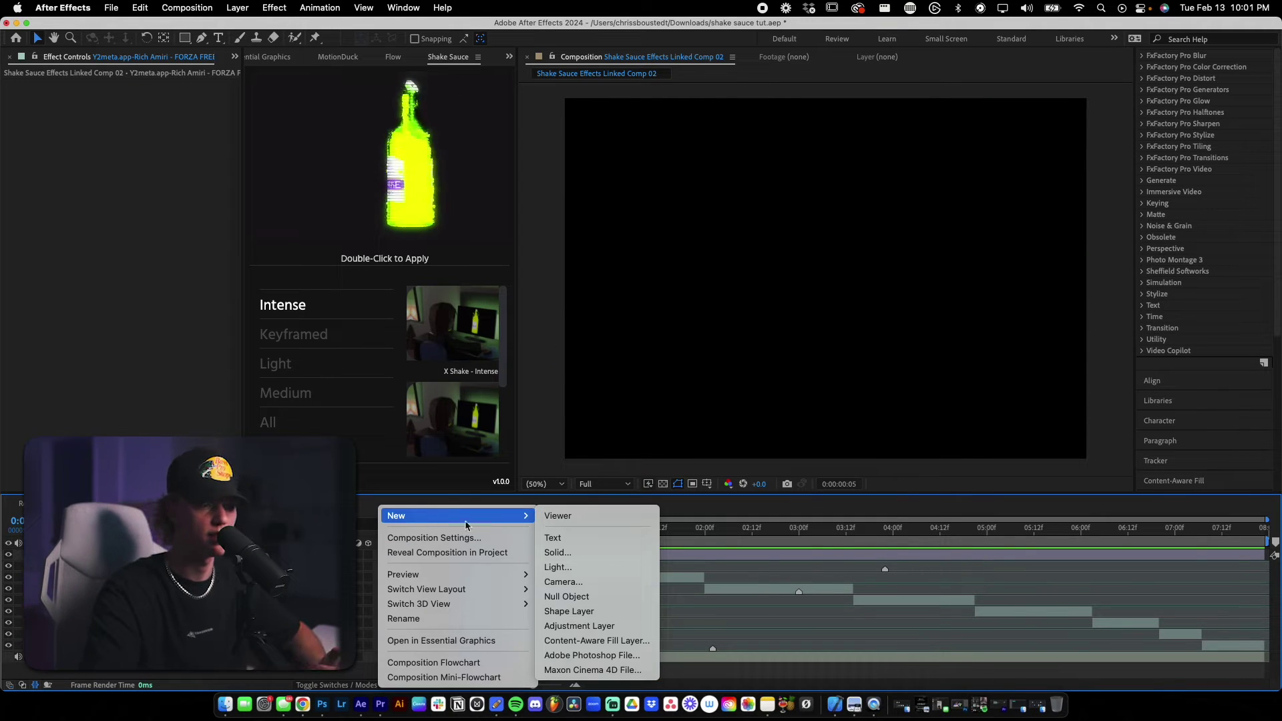
click(567, 621)
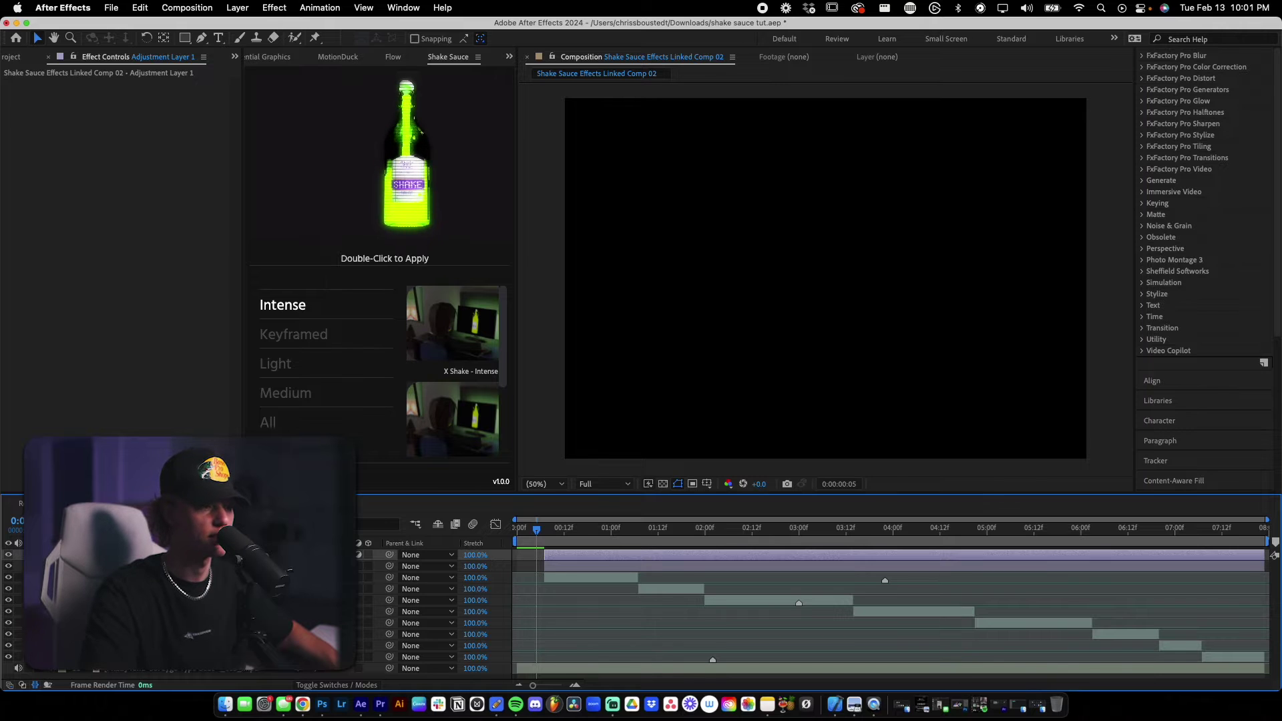
- Rename the new adjustment layer as "shake 1"
double_click(134, 555)
key(Return)
text(shakje)
key(BackSpace)
text(e 1)
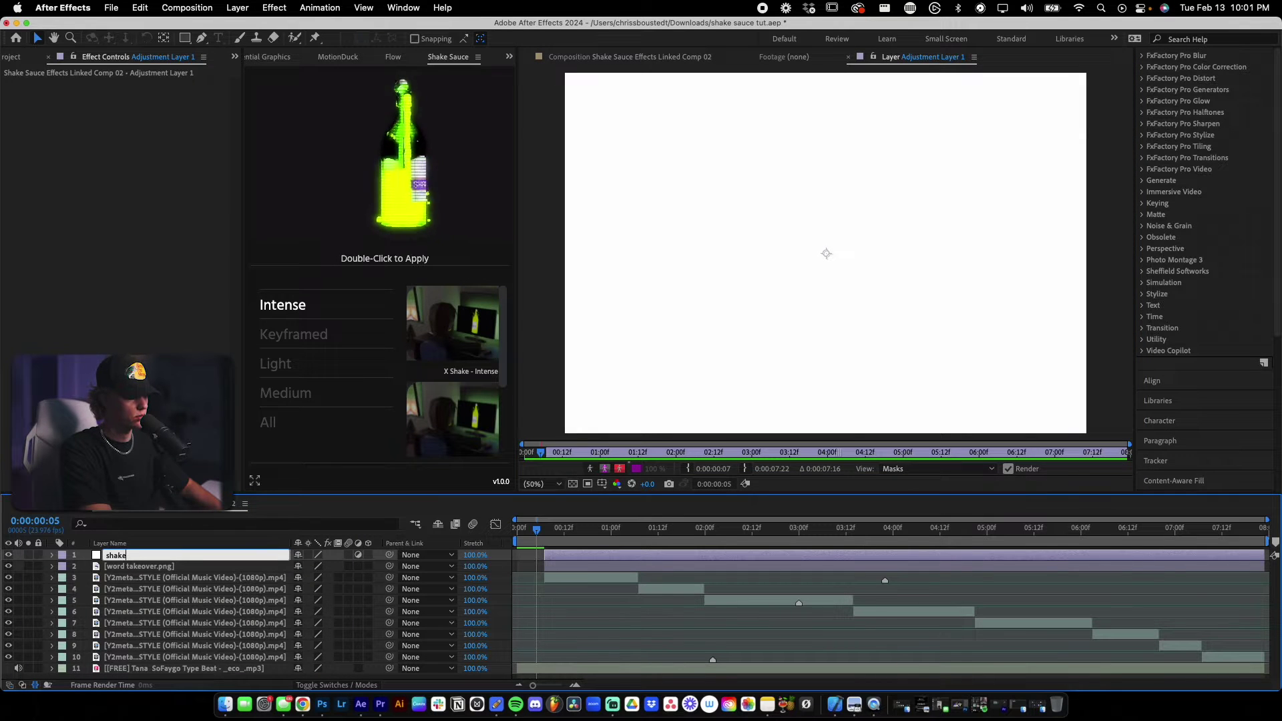
key(Return)
- Apply the keyframed Shake Sauce preset "Quick Hit with Flash" to the shake 1 layer at 0:00:01:05, two frames before the first cut
click(588, 529)
drag(587, 532, 648, 560)
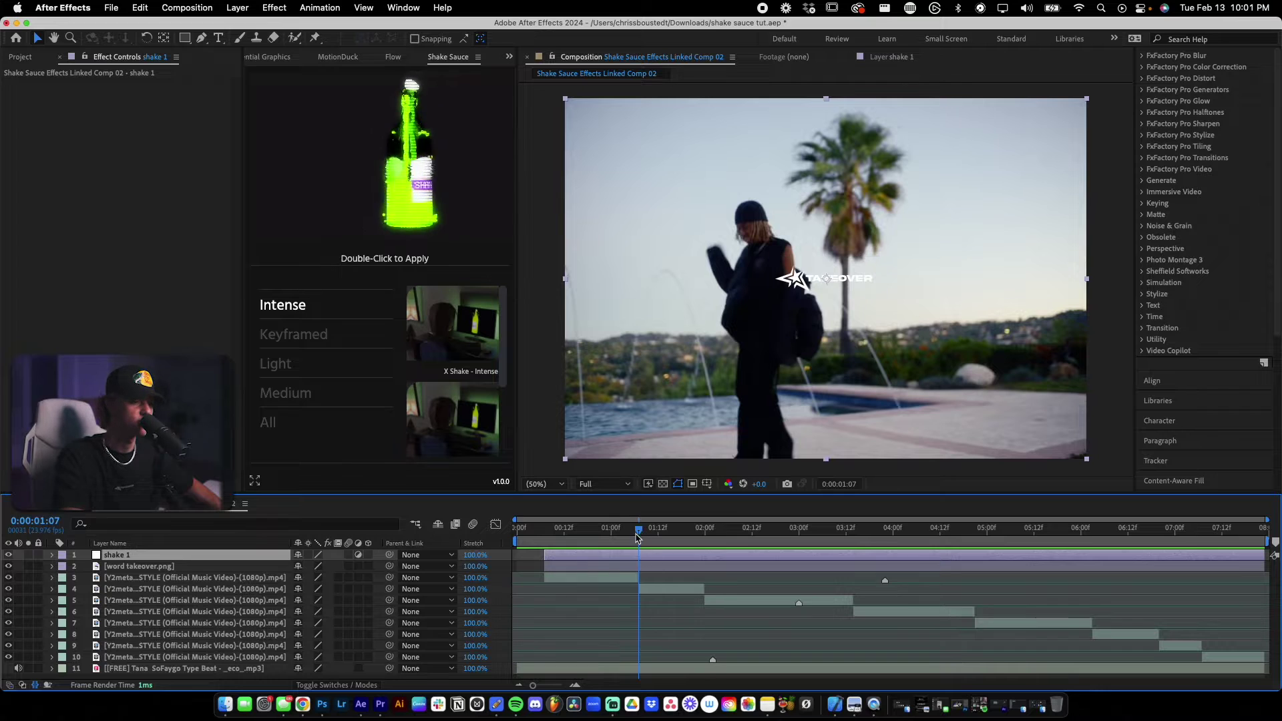
key(space)
key(space)
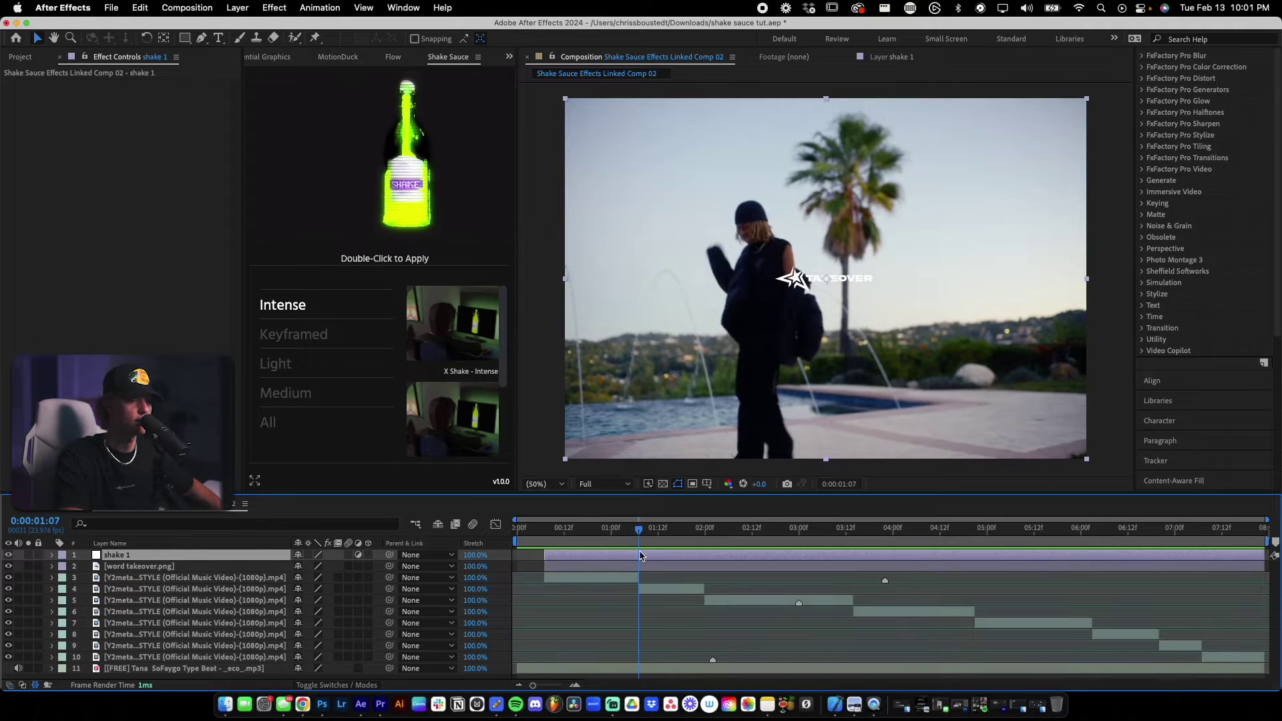
click(312, 341)
mouse_move(423, 369)
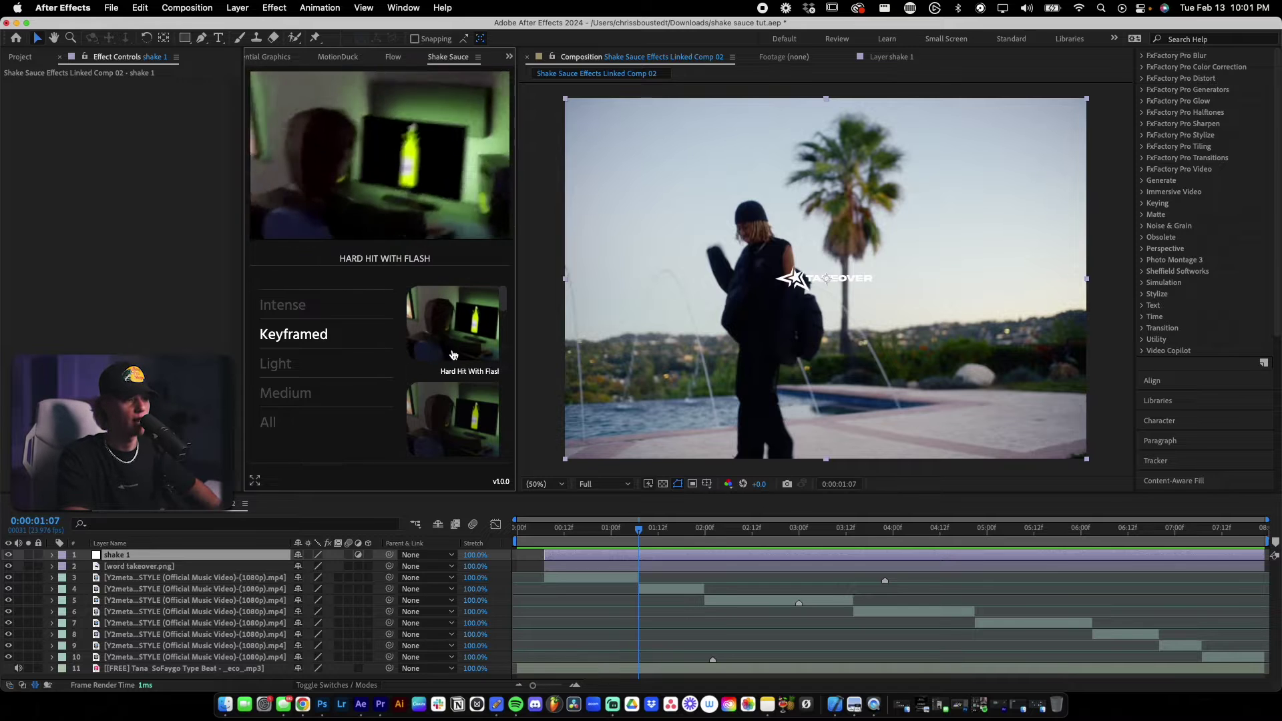
scroll(461, 367, down, 3)
scroll(465, 368, down, 5)
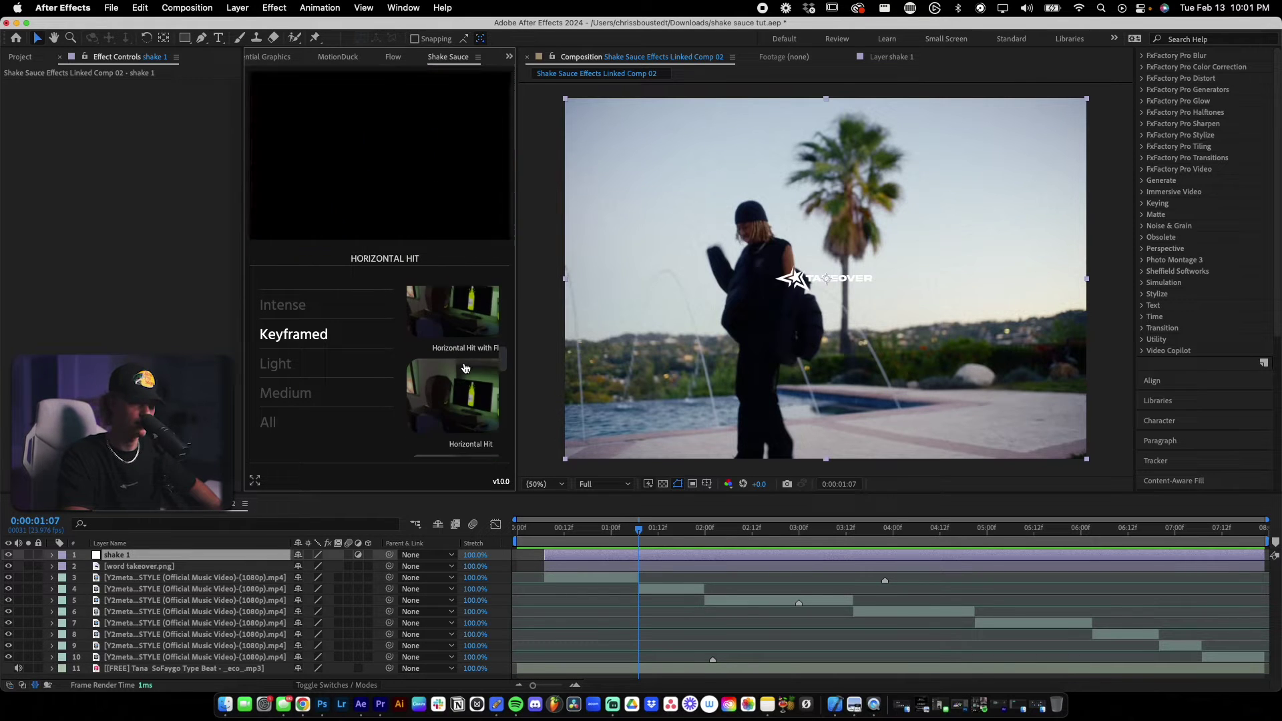
scroll(466, 368, down, 1)
mouse_move(466, 368)
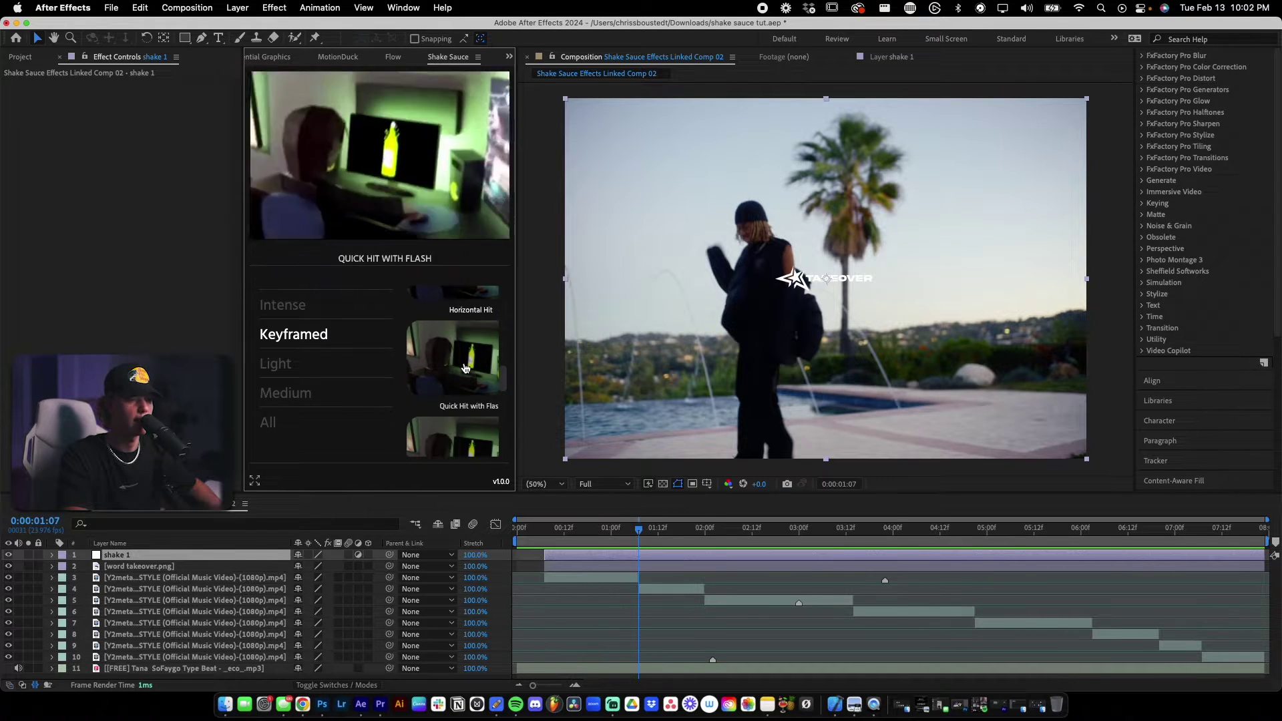
double_click(466, 368)
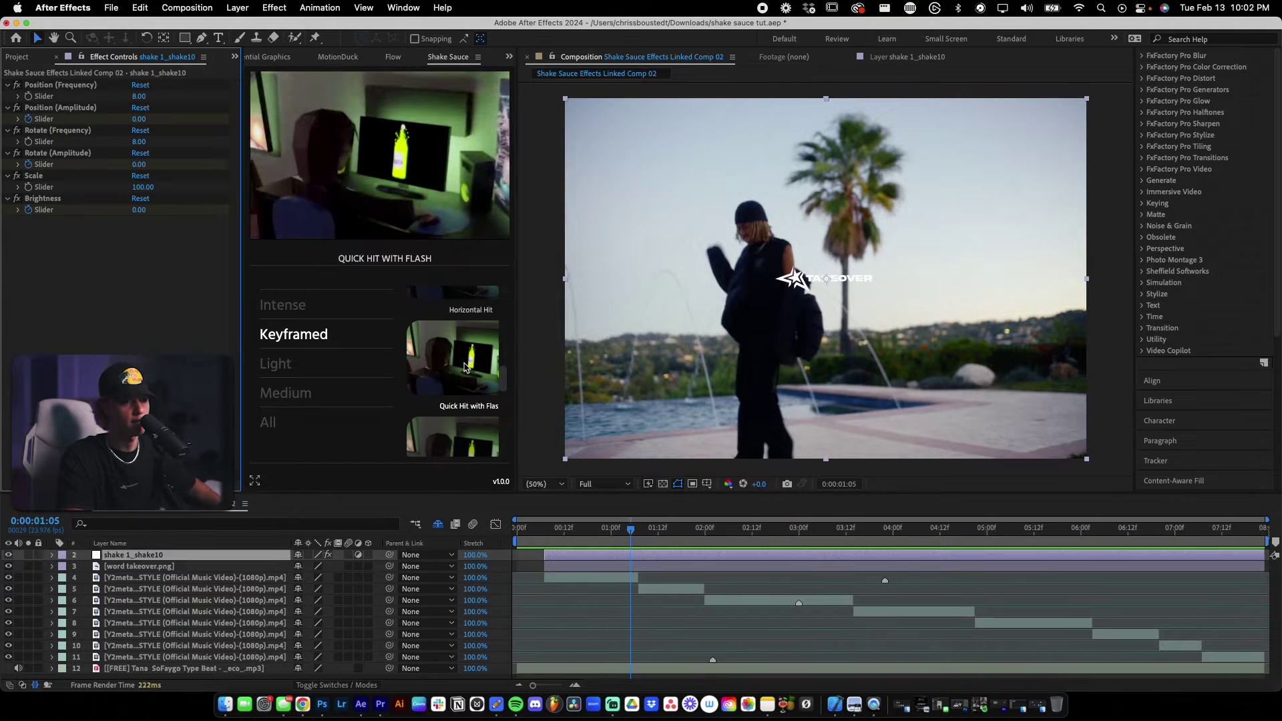
key(Page_Up)
key(Page_Up)
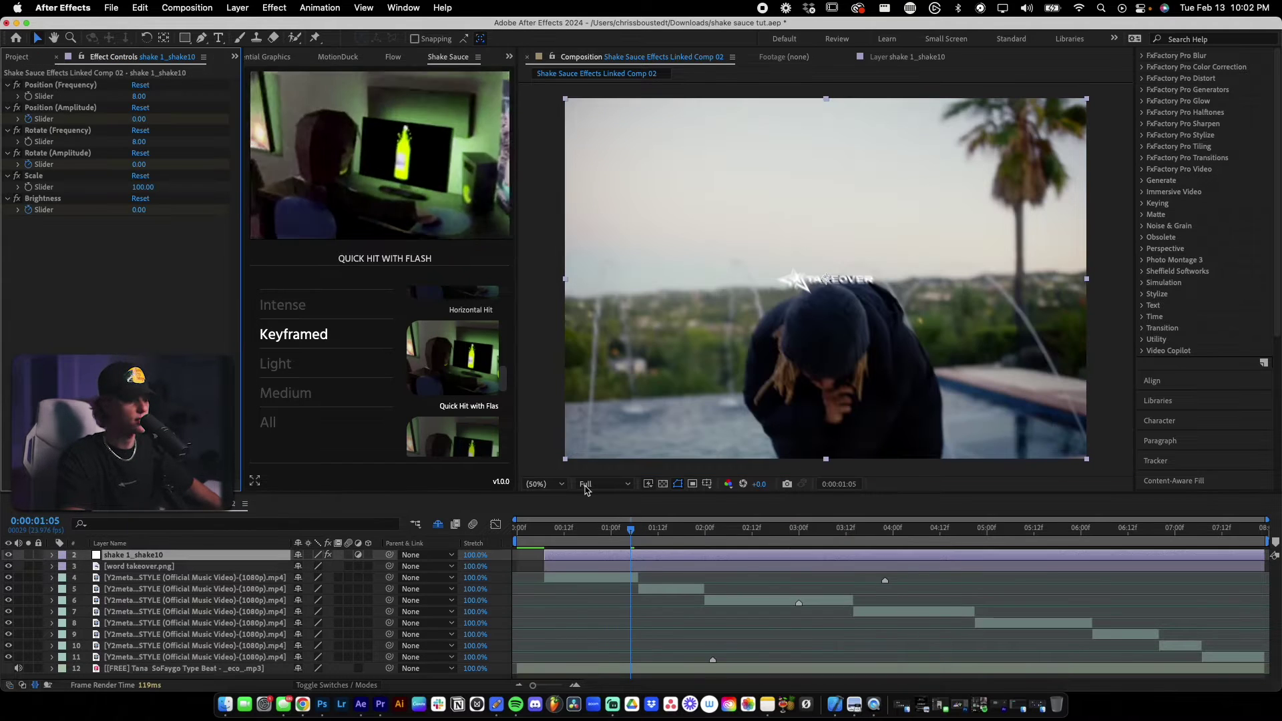
- Reveal the shake layer's keyframes and preview the hit from 0:00:00:23
click(641, 556)
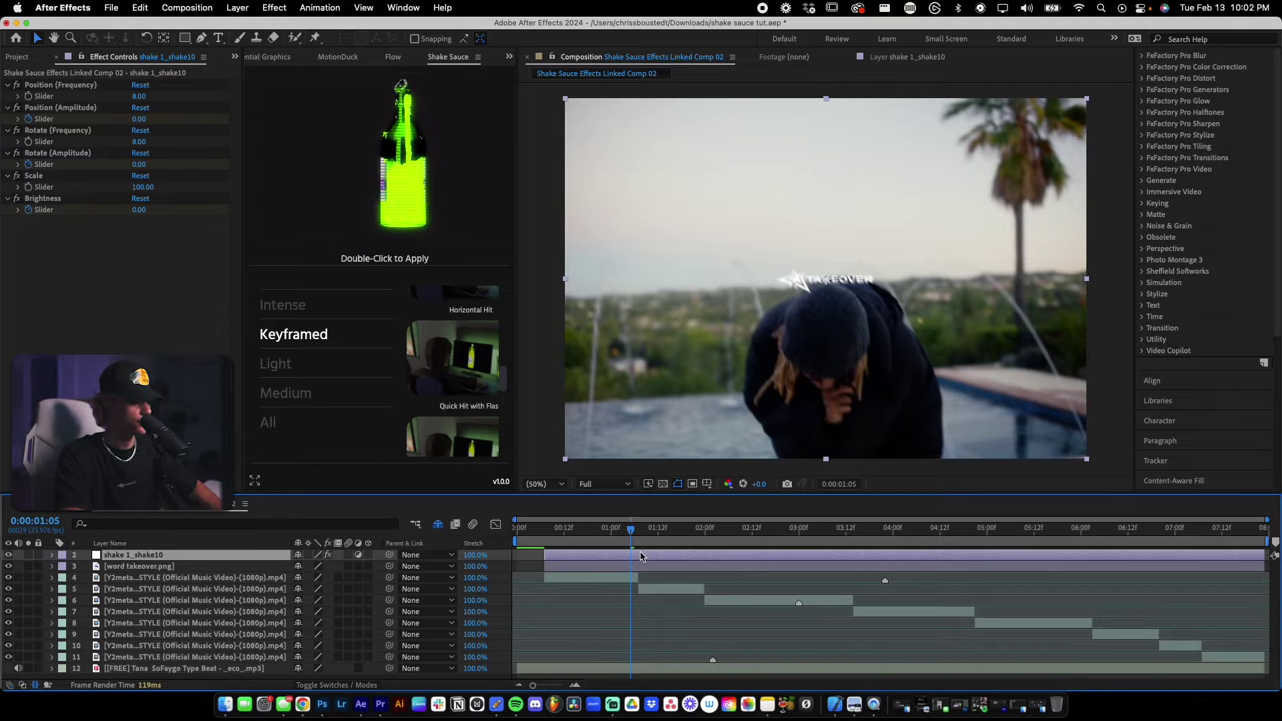
key(u)
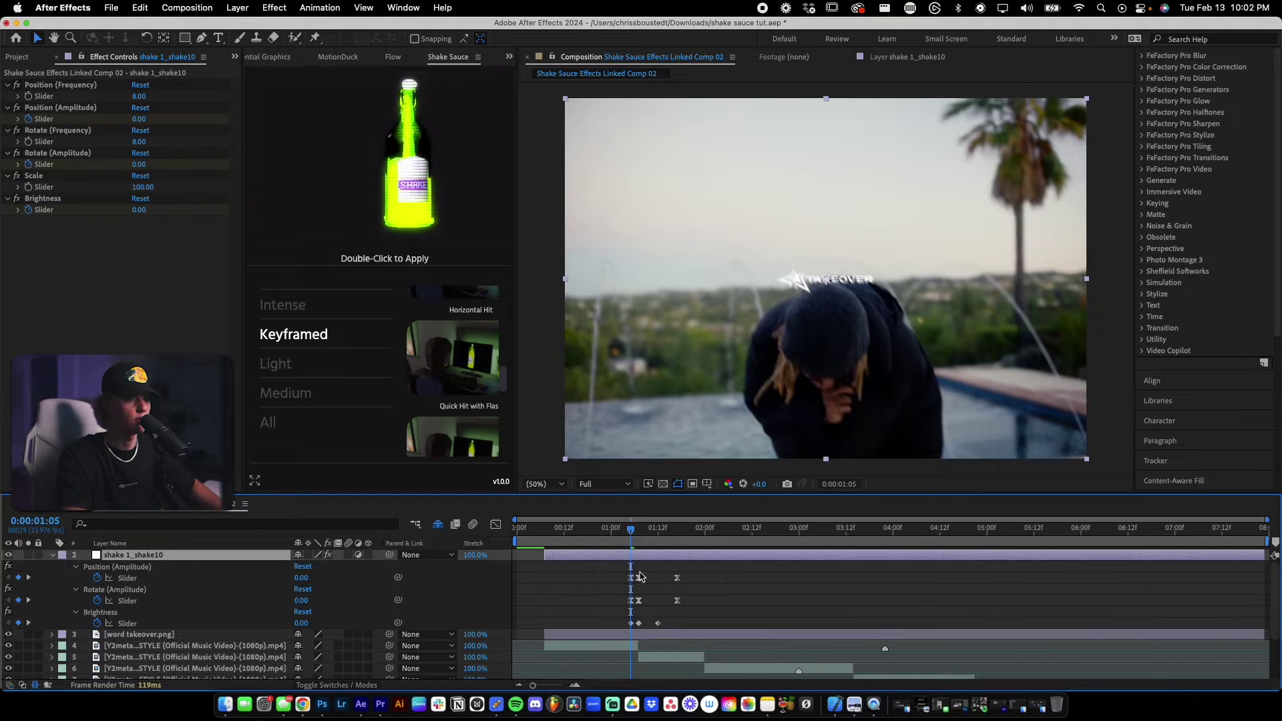
scroll(658, 603, up, 2)
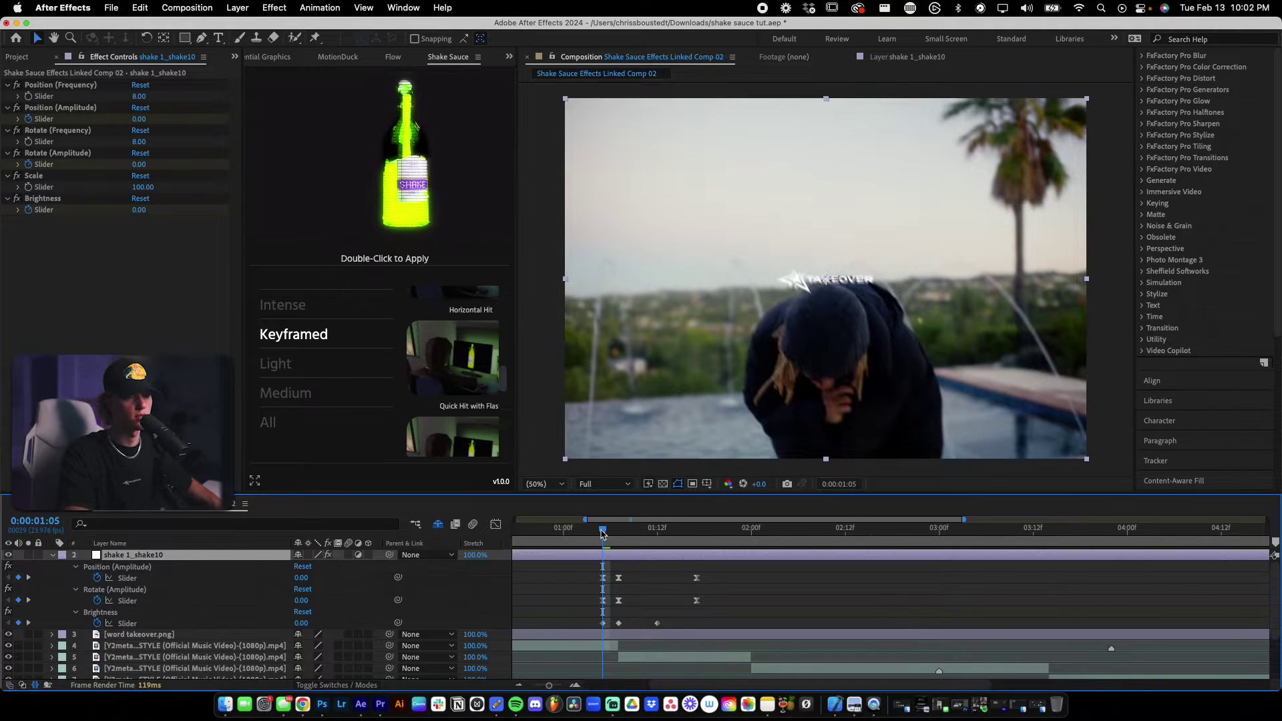
drag(601, 534, 593, 553)
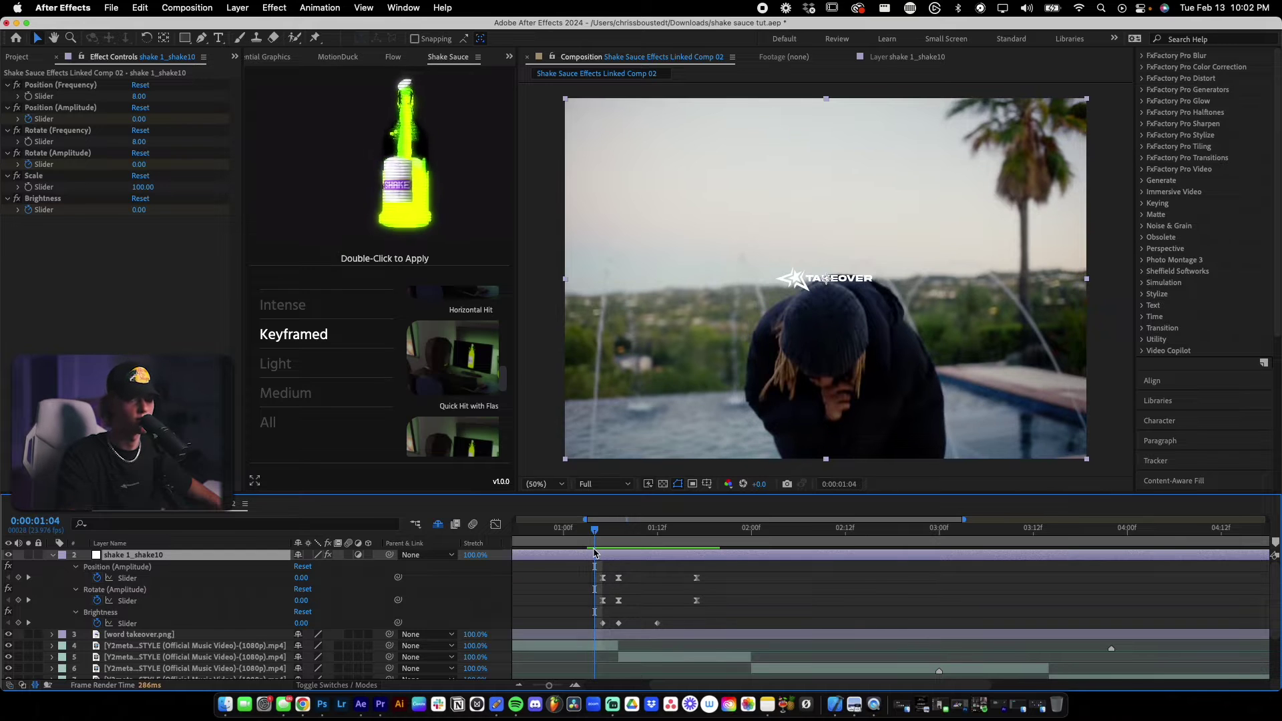
drag(595, 553, 556, 531)
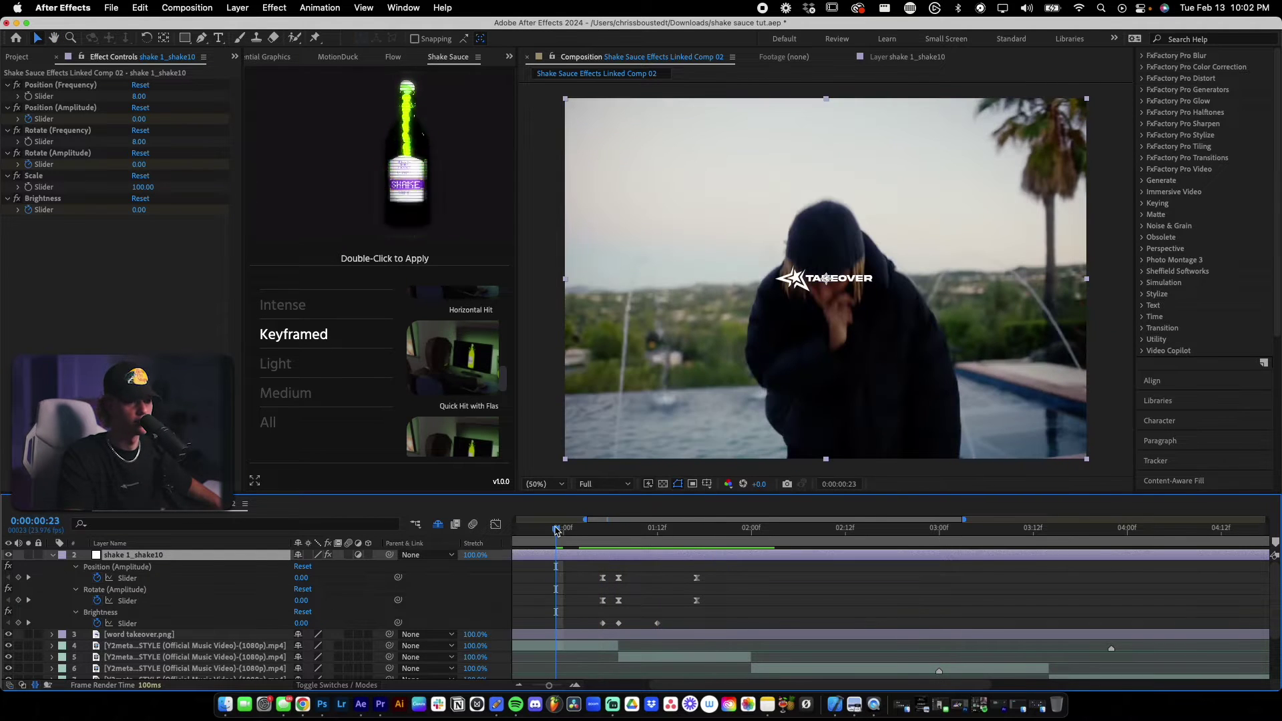
key(space)
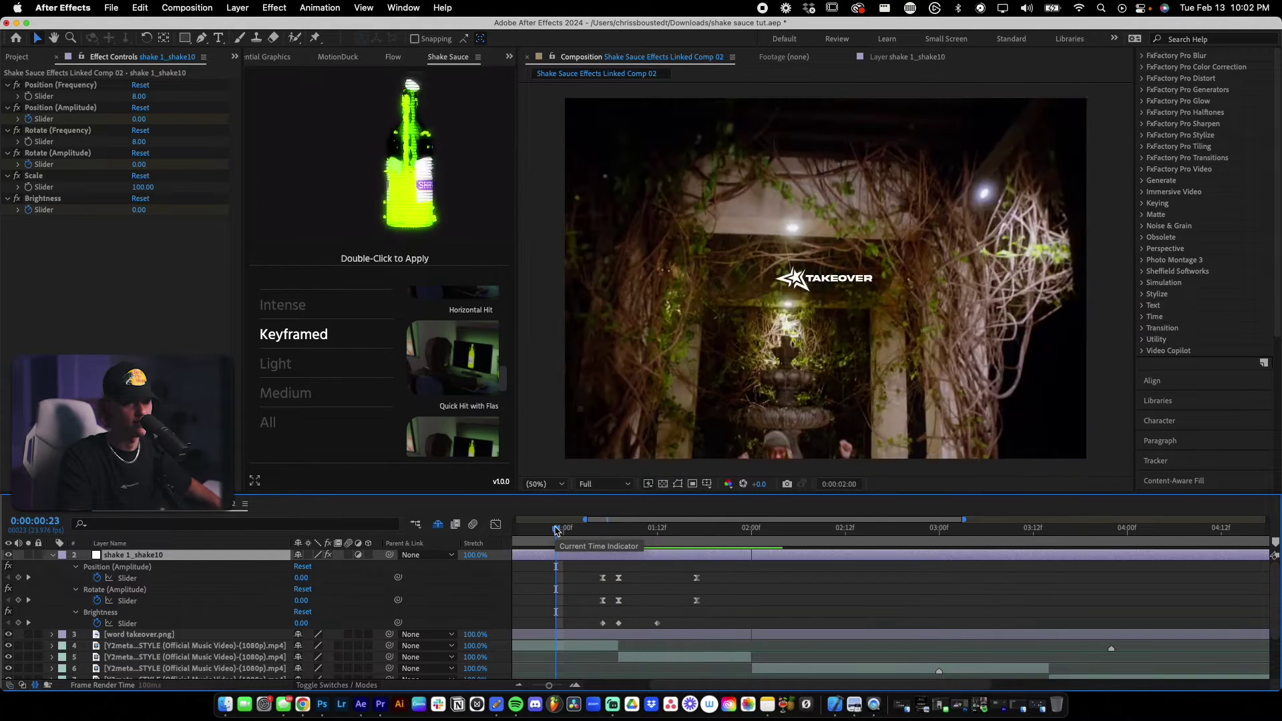
- Select the Position, Rotate and Brightness keyframes at the first cut and play the composition from 0:00:01:02
scroll(748, 593, down, 2)
drag(612, 573, 706, 627)
scroll(745, 615, down, 1)
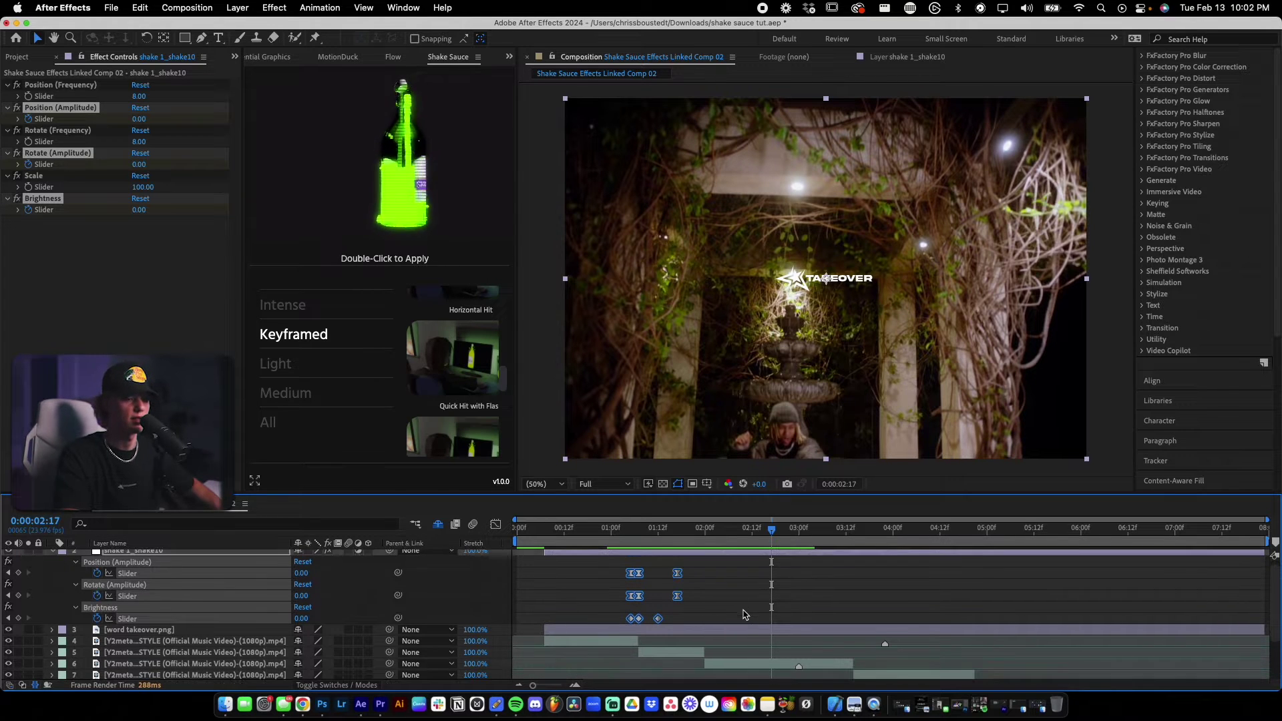
drag(645, 531, 621, 535)
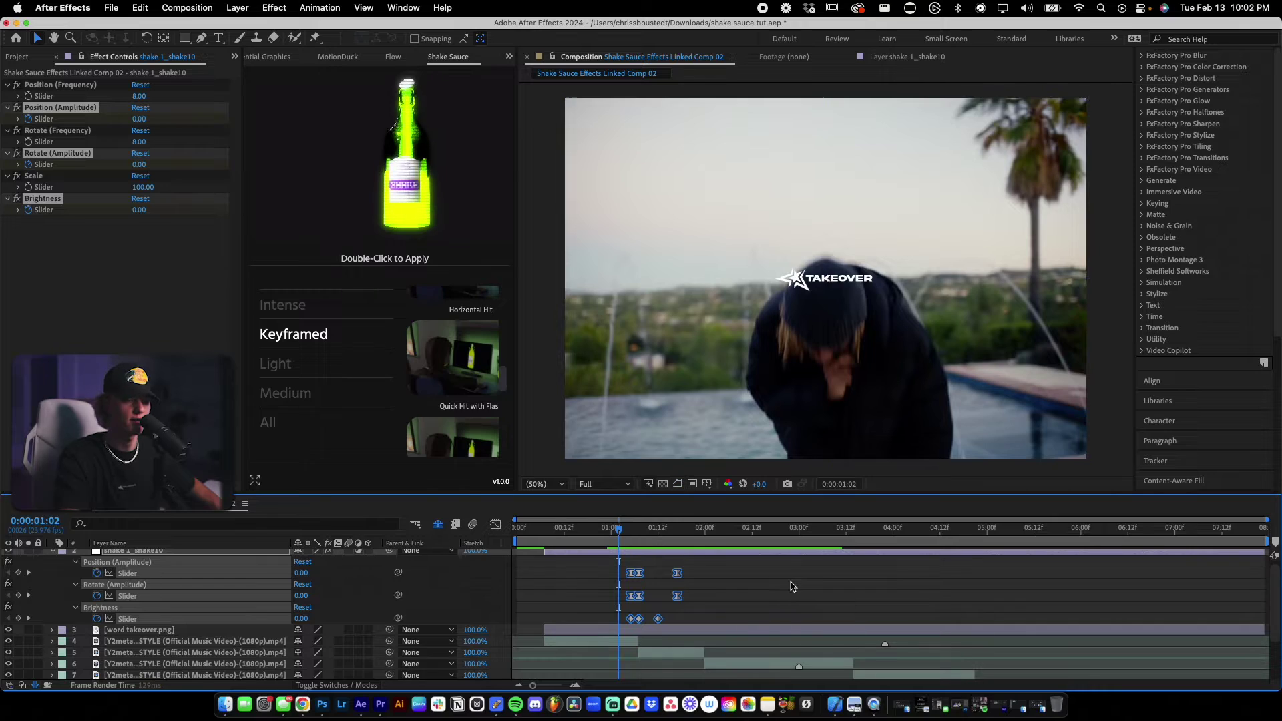
key(space)
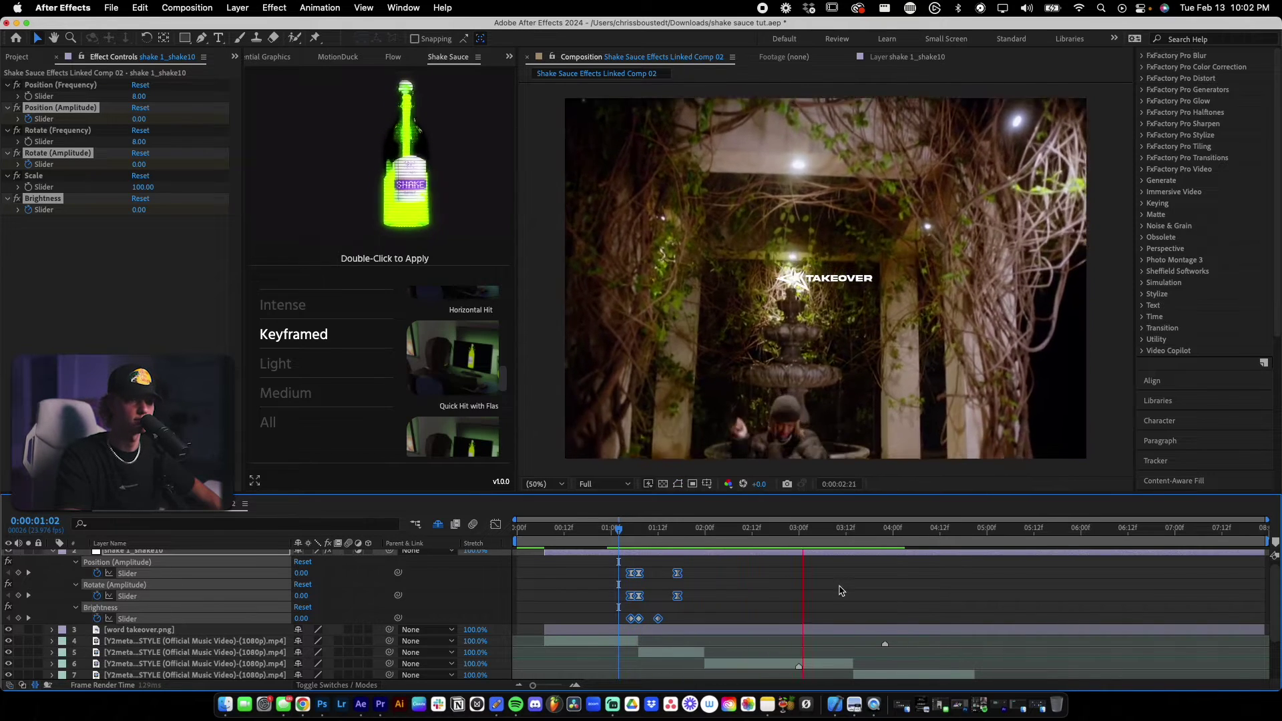
key(space)
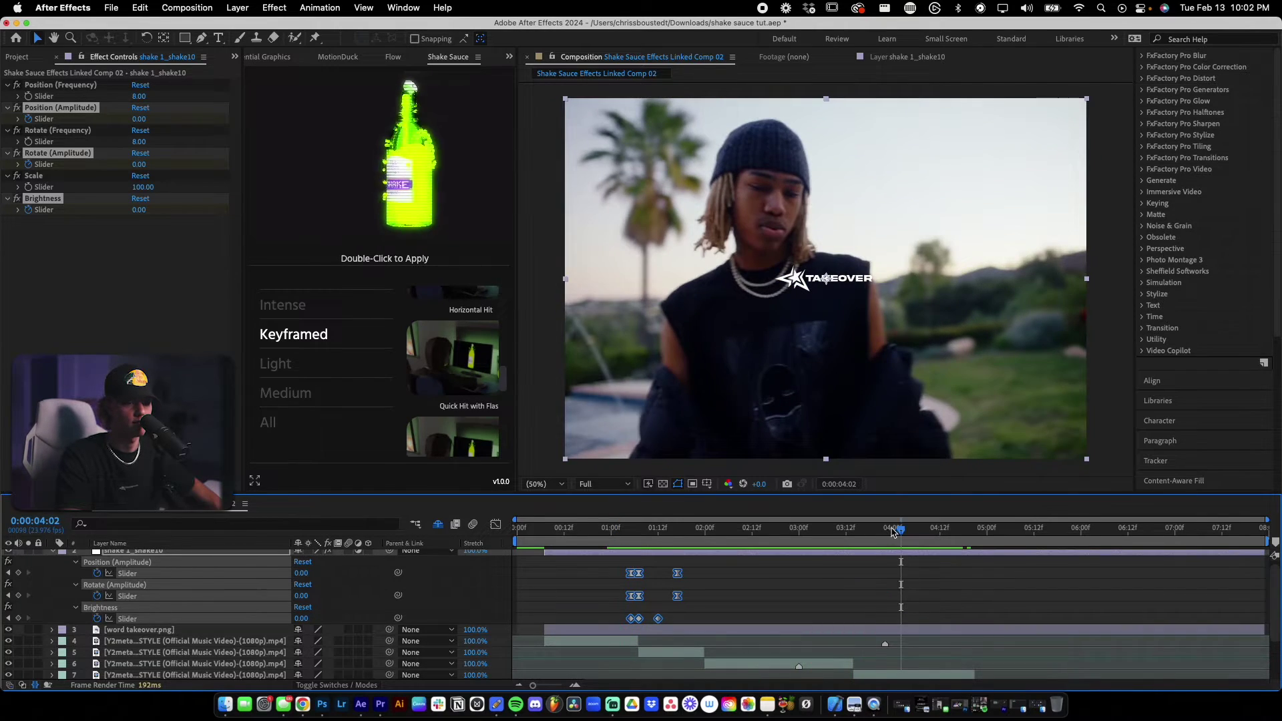
- Play through the following clips to find the next hit and park the playhead at 0:00:06:00
key(space)
scroll(899, 575, down, 3)
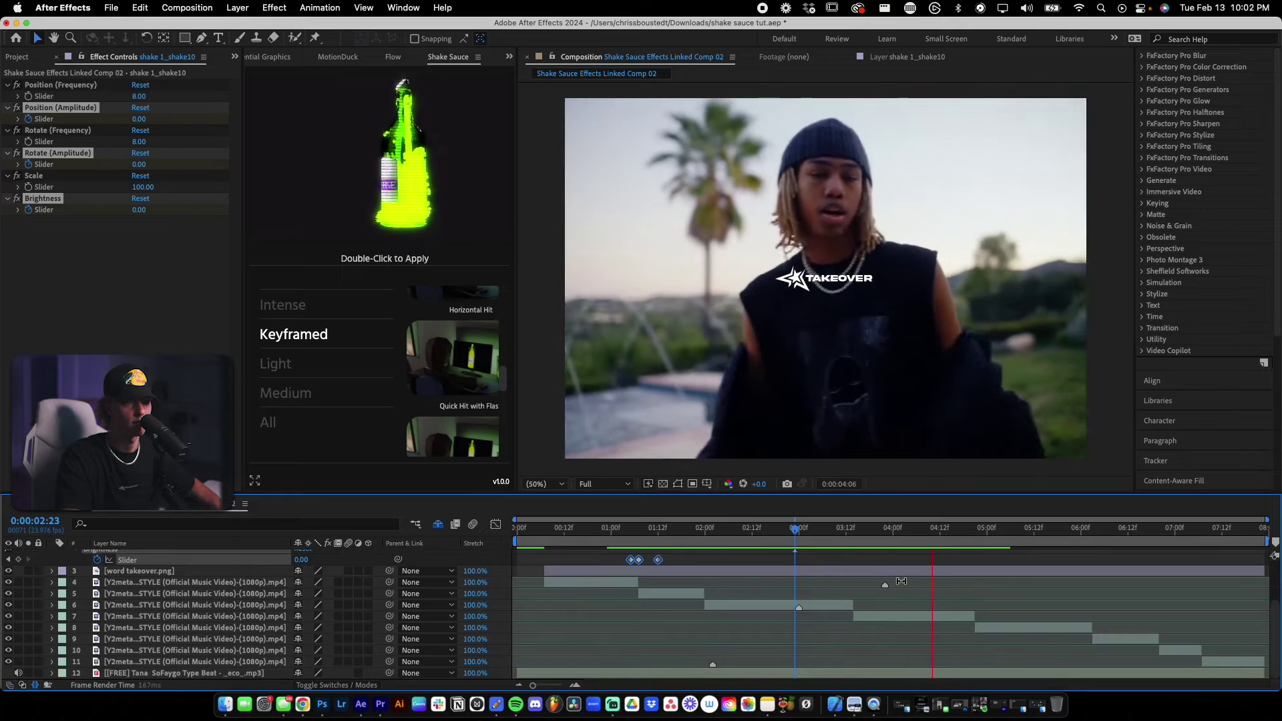
key(space)
click(960, 531)
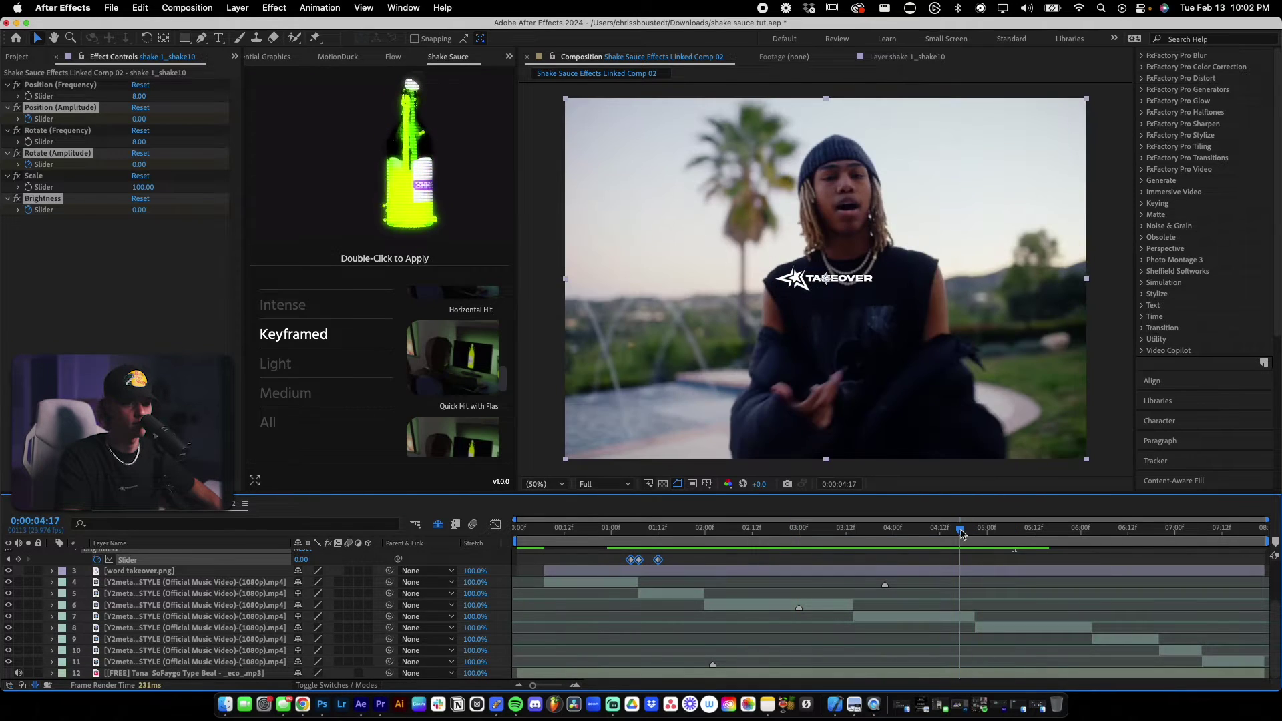
key(space)
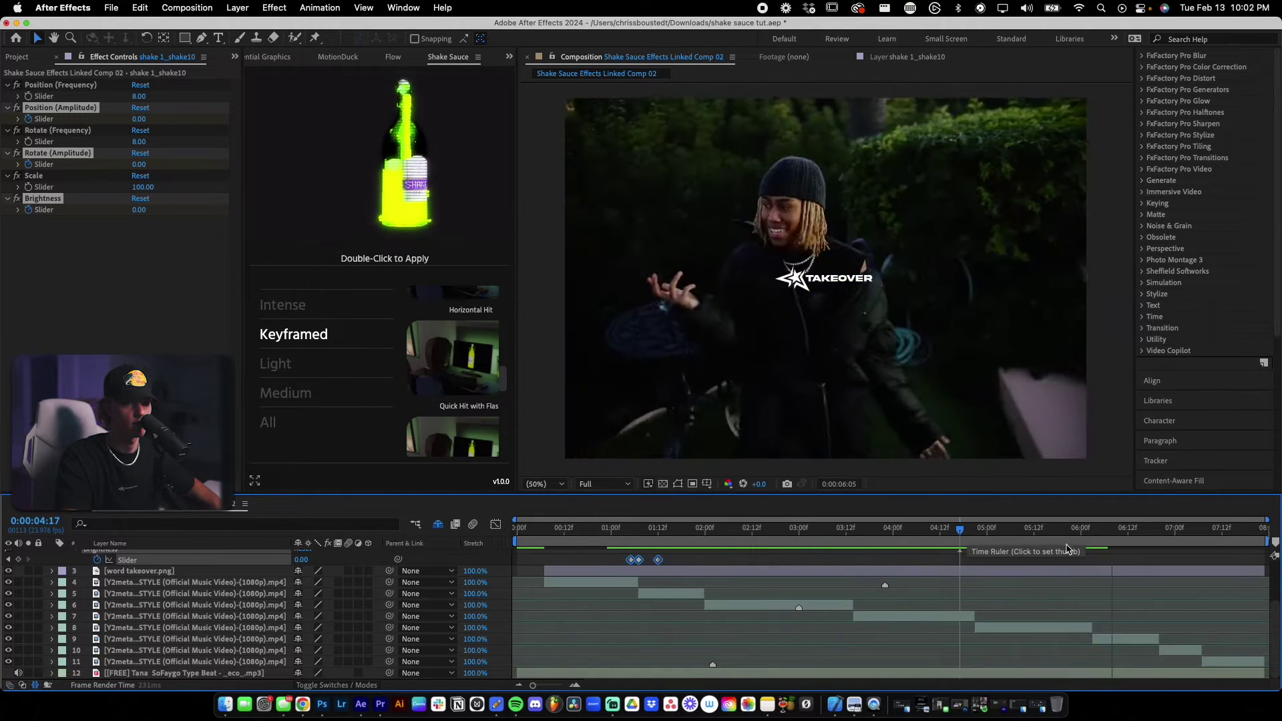
key(space)
drag(1093, 539, 1082, 540)
scroll(1076, 600, up, 3)
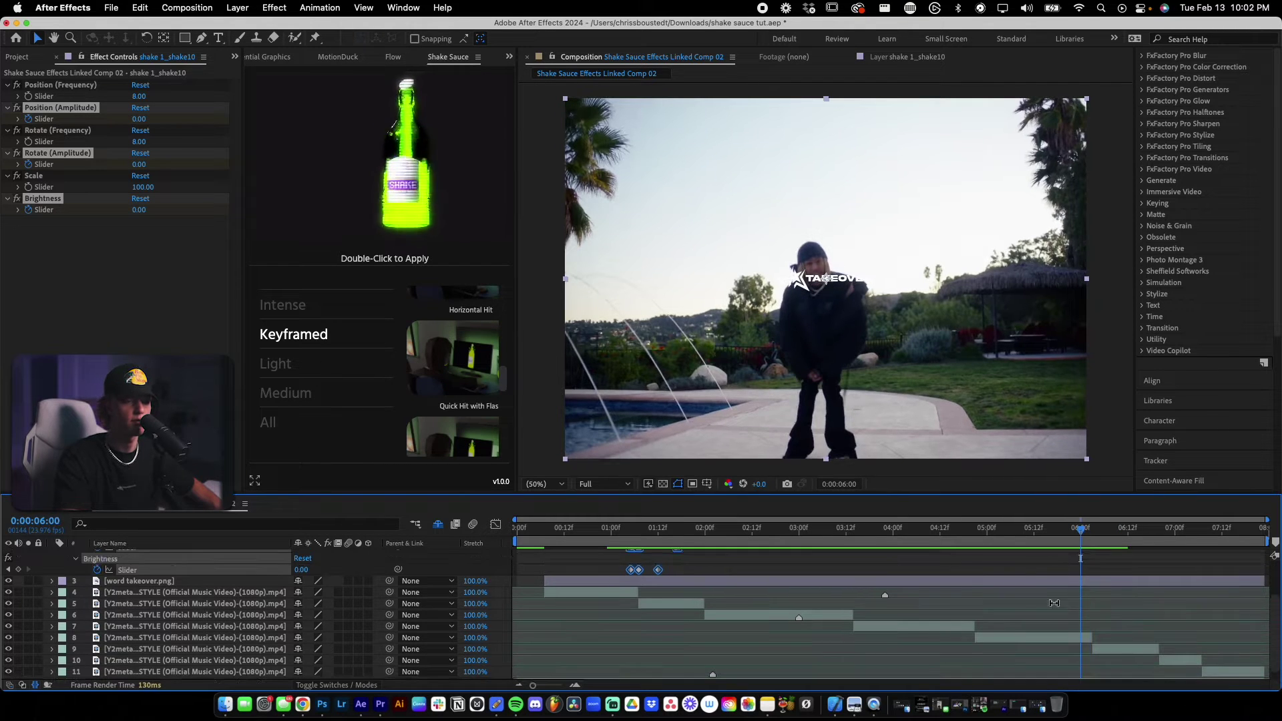
- Copy the first hit's Position, Rotate and Brightness keyframes to the cut after six seconds, starting them at 0:00:06:00
drag(601, 571, 694, 625)
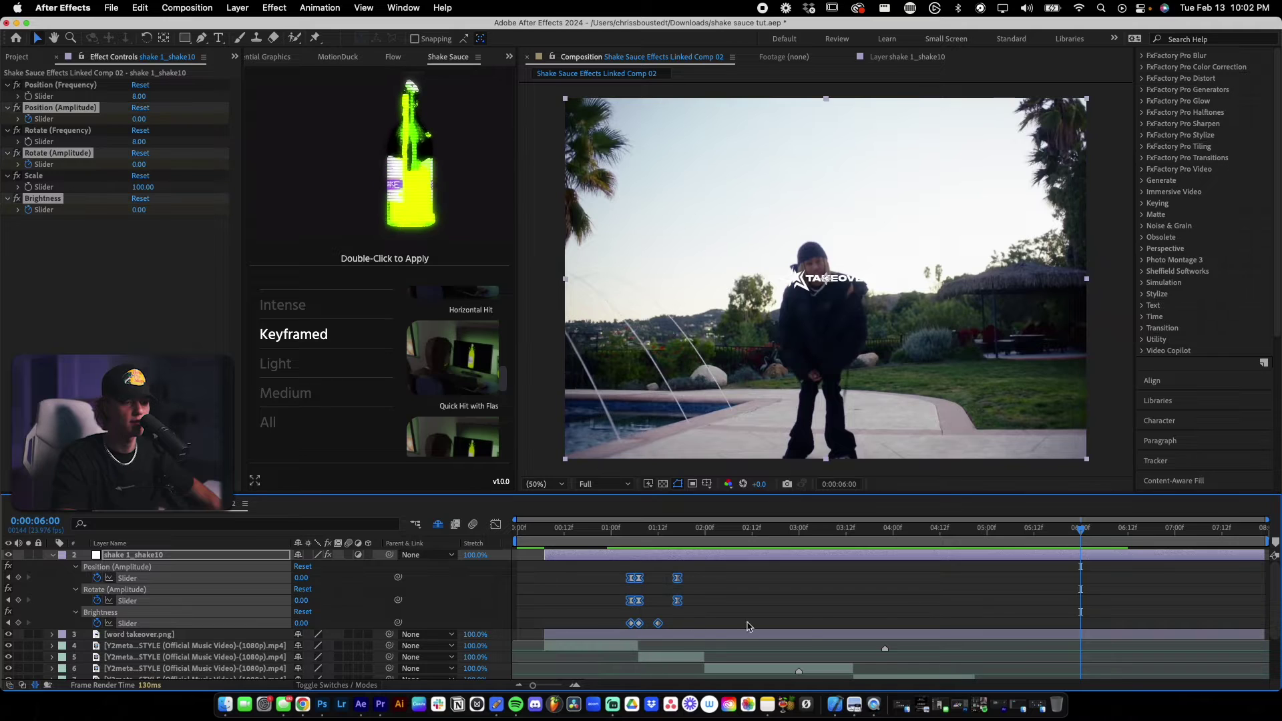
scroll(1089, 599, down, 3)
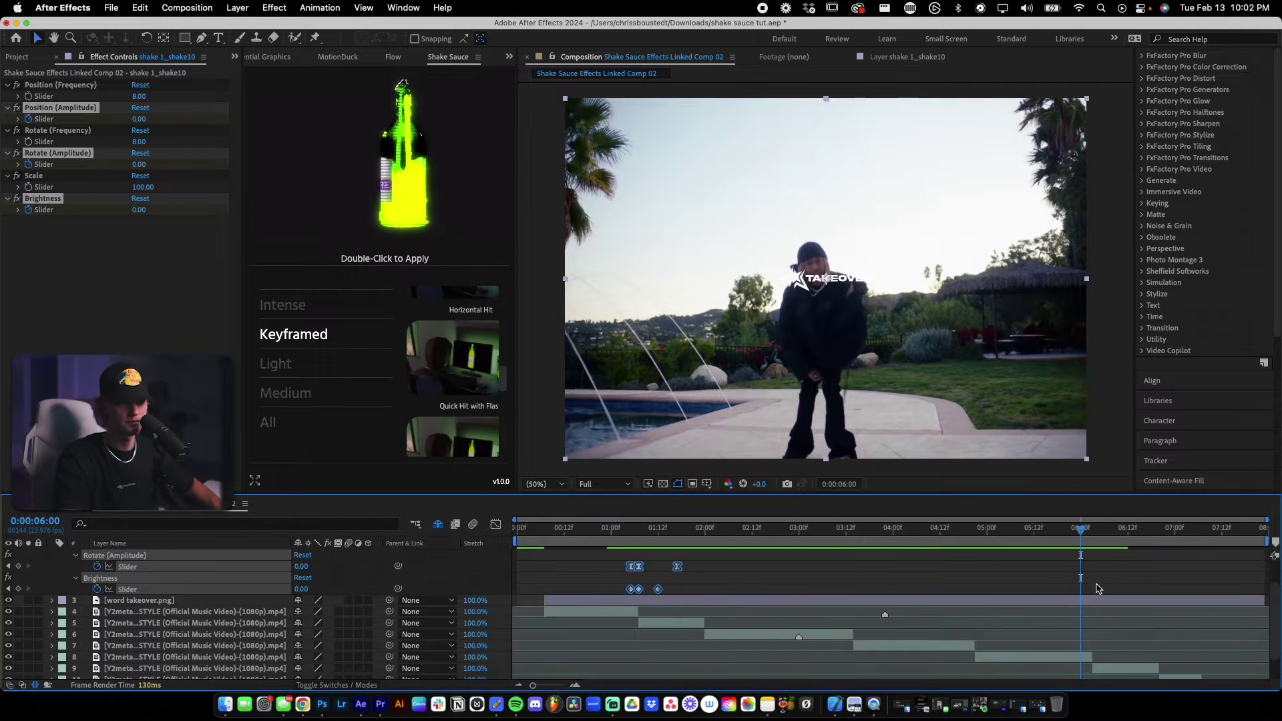
click(1076, 530)
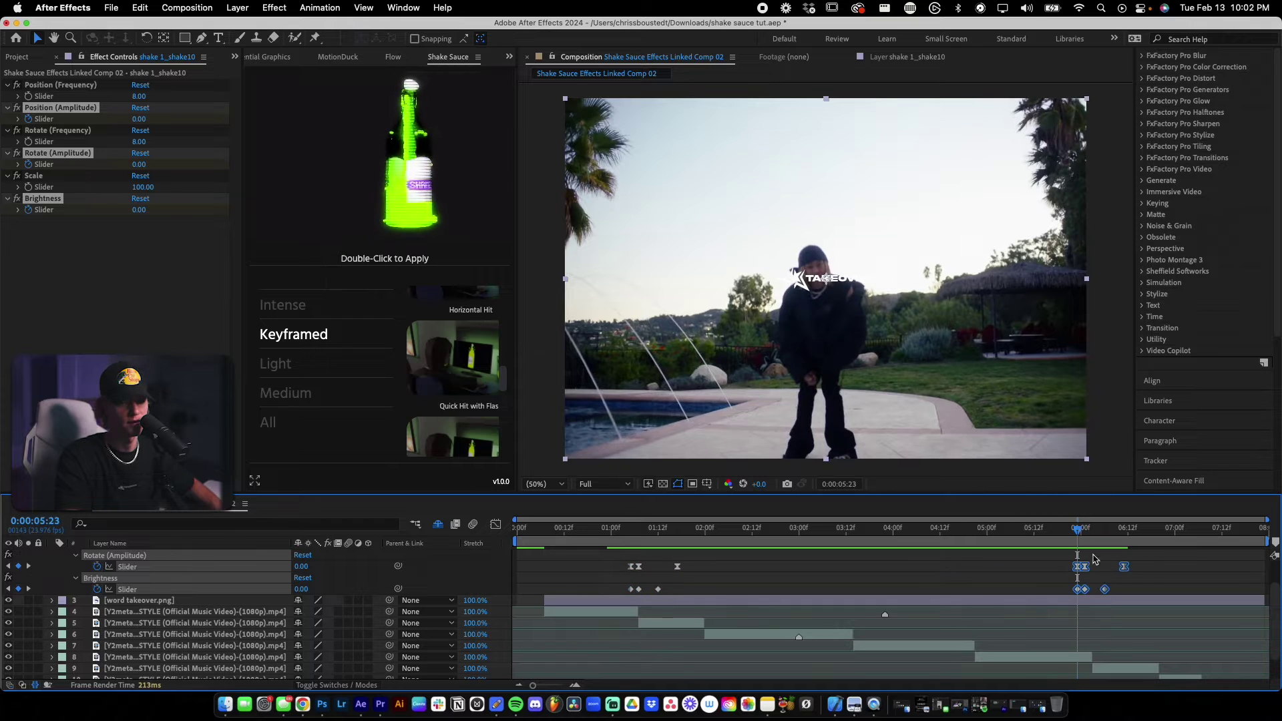
scroll(1114, 581, up, 3)
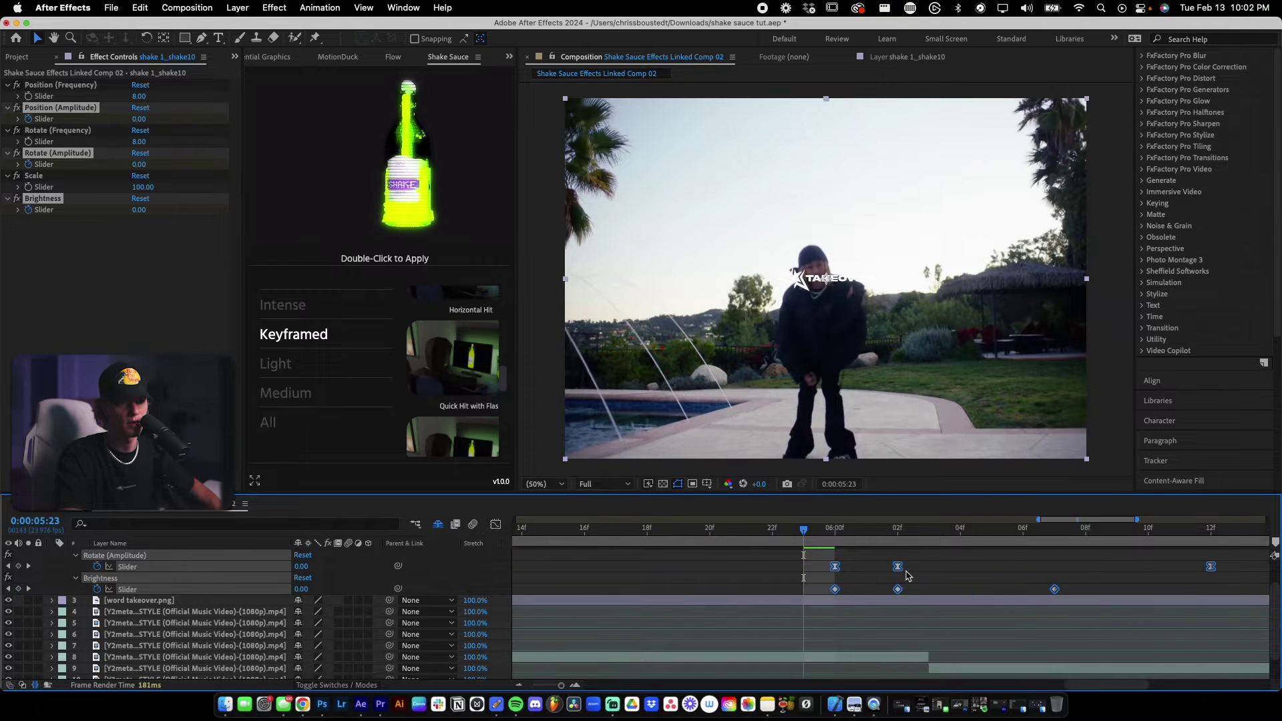
scroll(863, 566, down, 5)
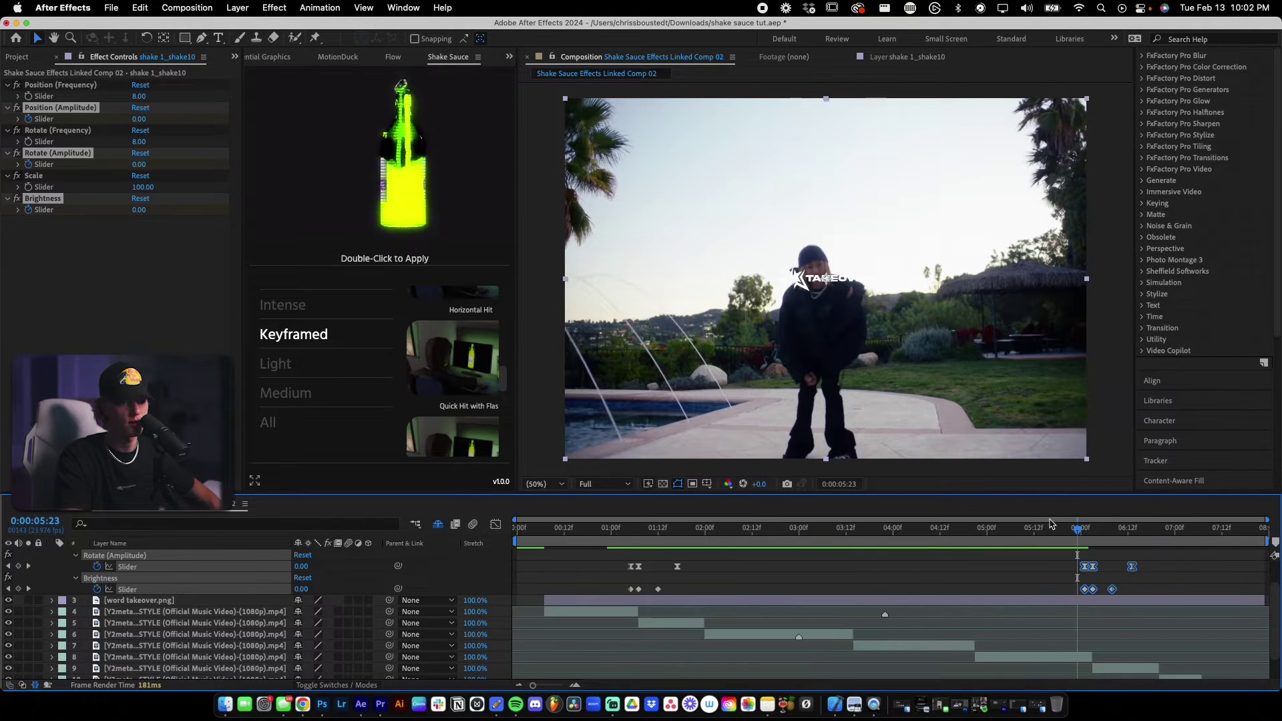
- Paste the hit's Position, Rotate and Brightness keyframes at the next cut, starting at 0:00:06:18, and preview them from 0:00:05:21
click(1062, 529)
drag(1052, 532, 1144, 532)
scroll(1158, 586, up, 4)
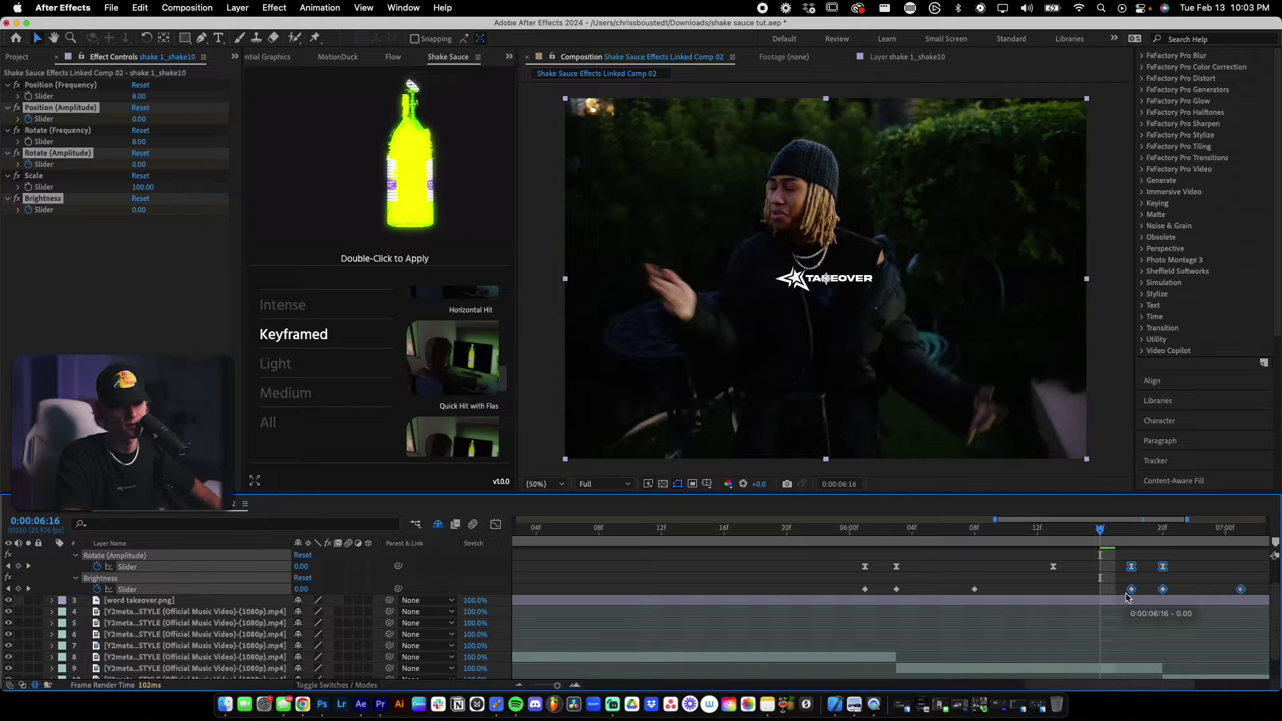
scroll(1027, 578, down, 4)
key(space)
key(space)
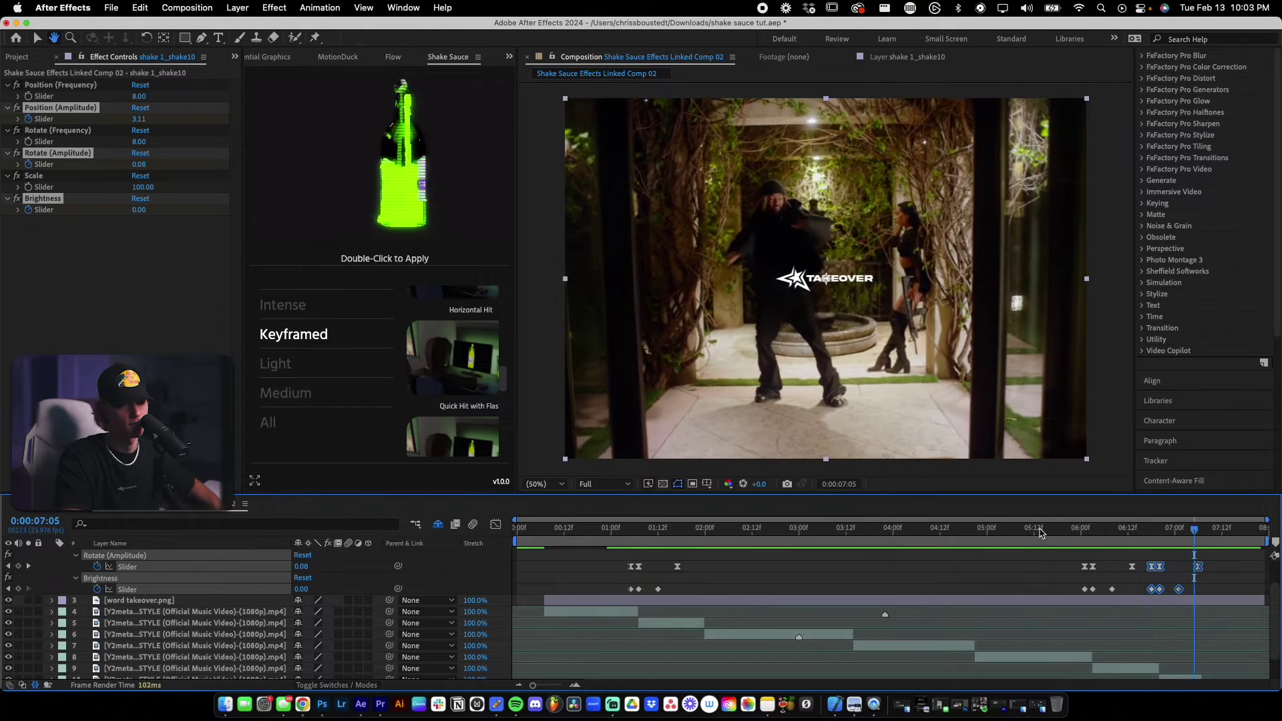
click(1042, 532)
key(space)
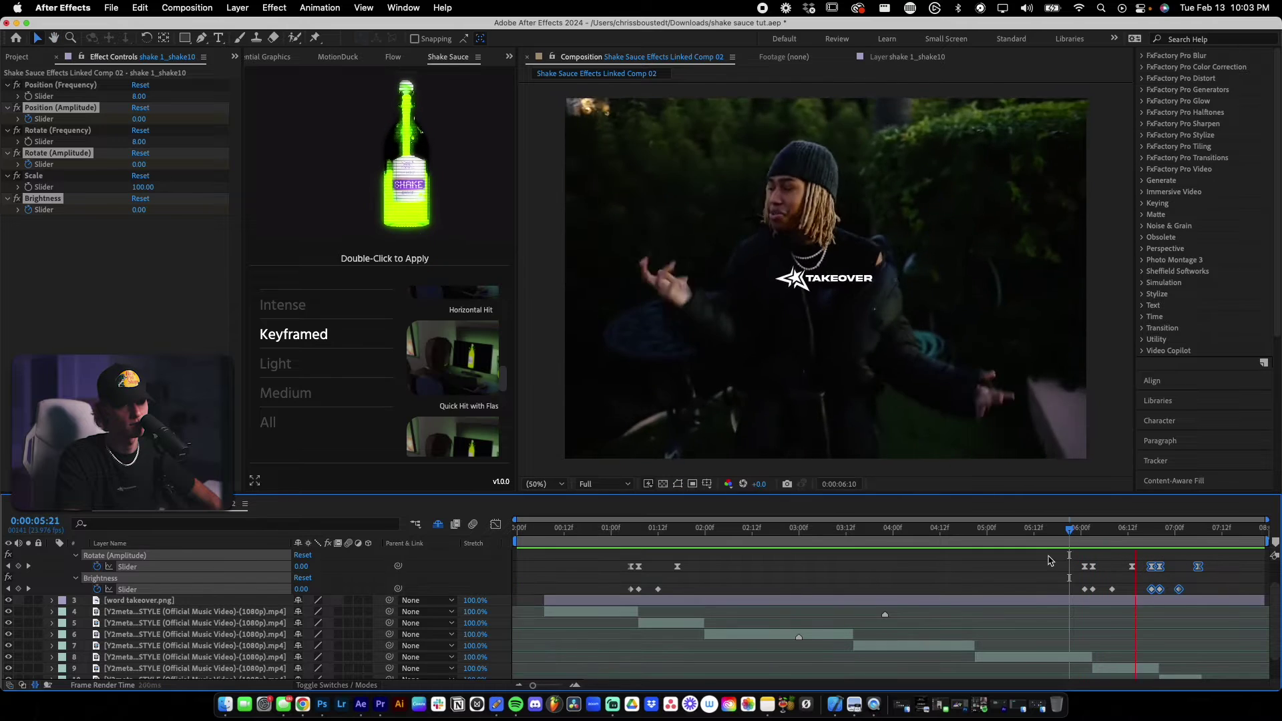
key(space)
- Paste the hit's keyframes at the cut at 0:00:07:07 and shift them one frame earlier so they start at 0:00:07:05
scroll(1228, 610, up, 3)
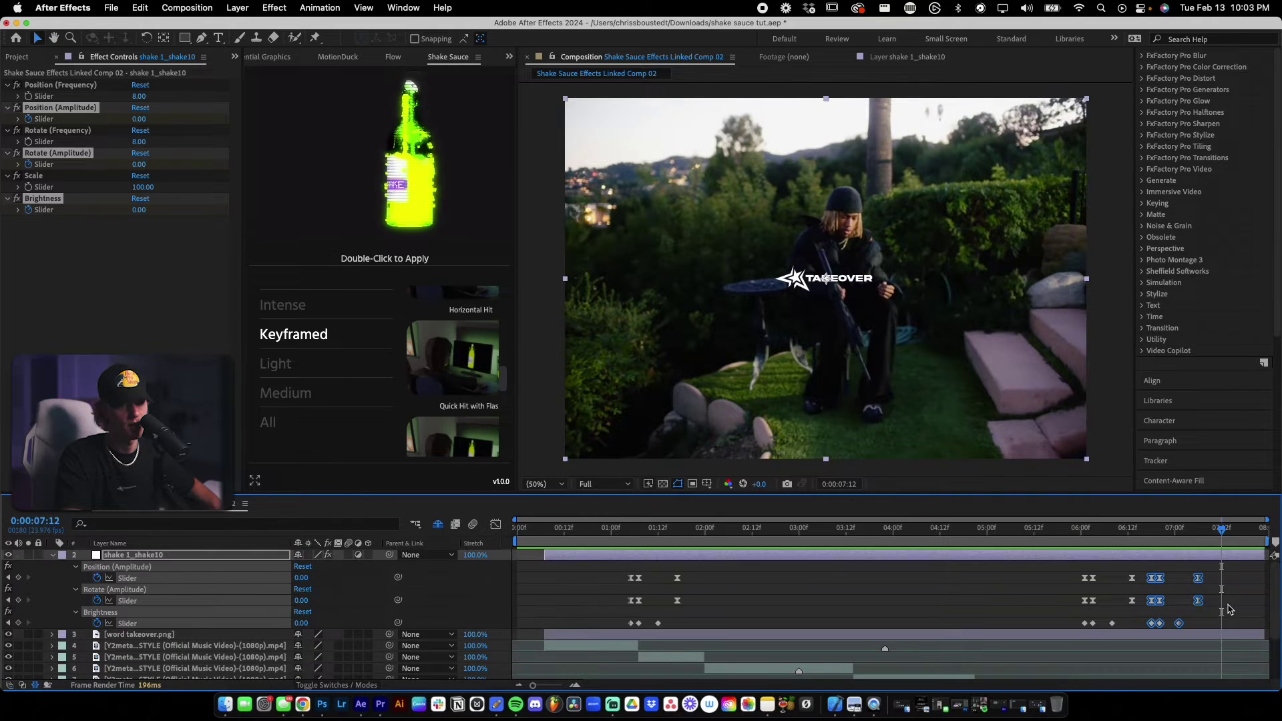
scroll(1228, 610, down, 5)
alt+scroll(1223, 615, up, 5)
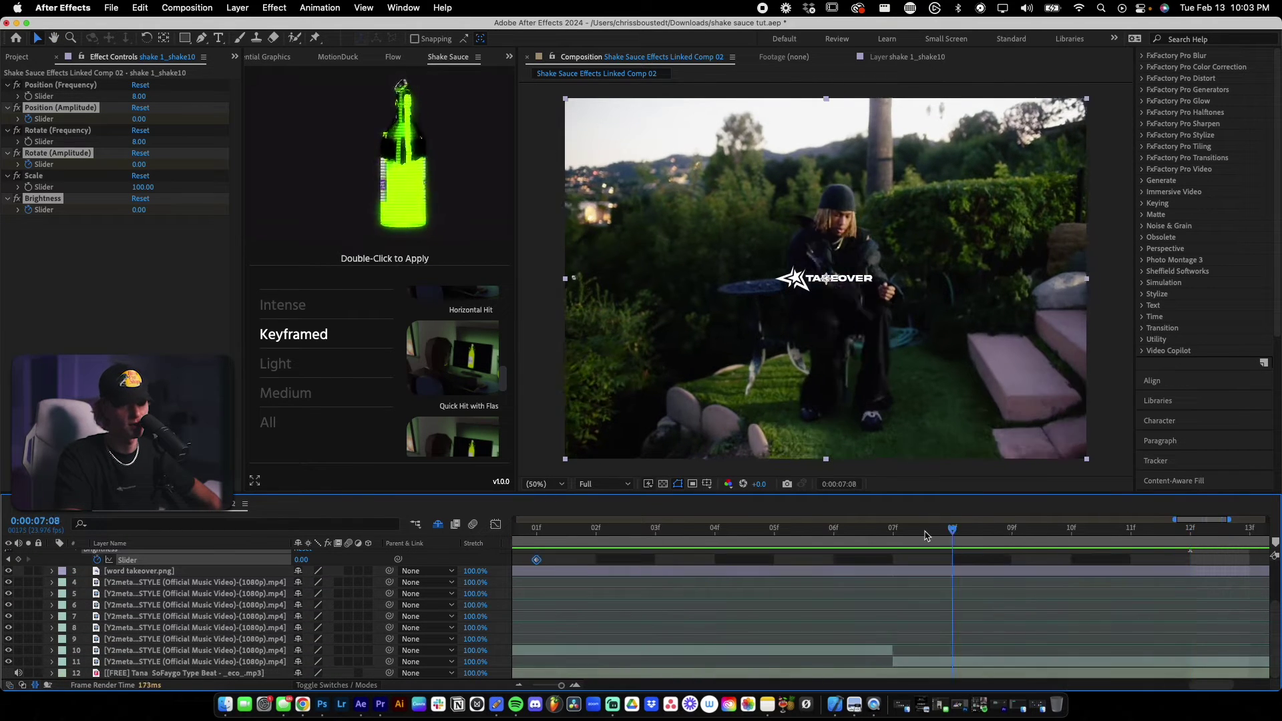
drag(1013, 527, 857, 538)
scroll(888, 563, up, 3)
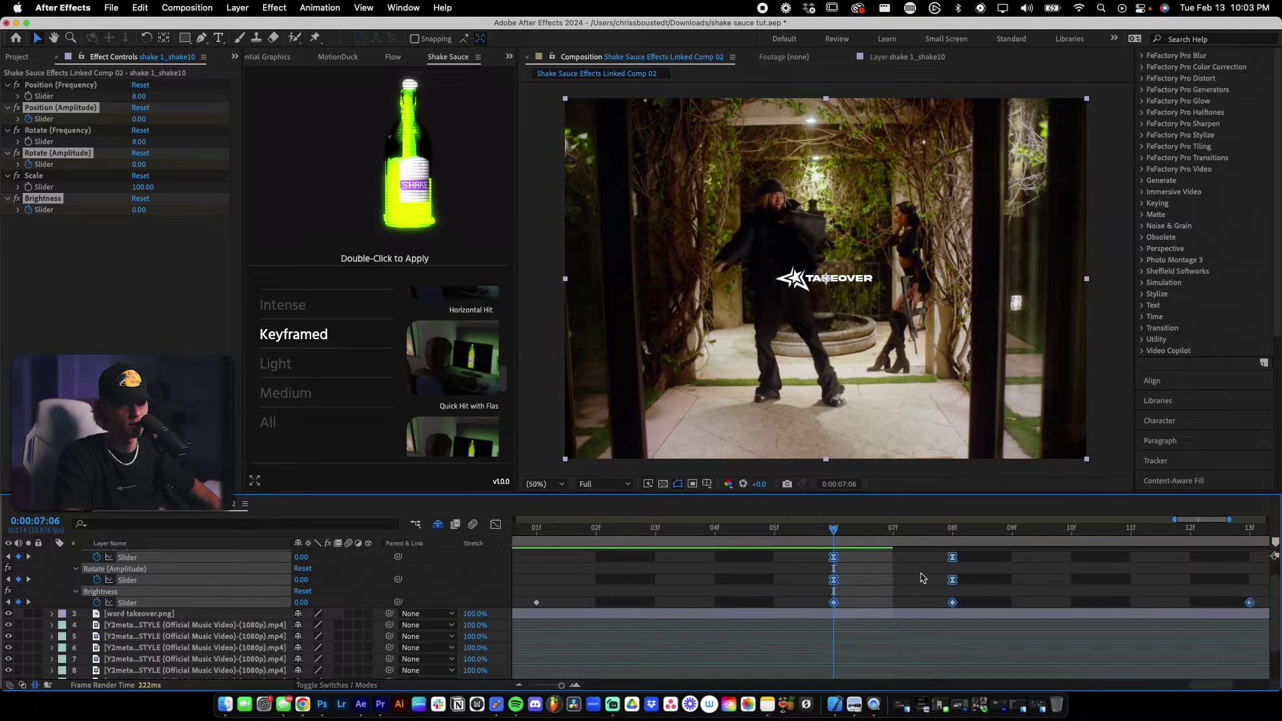
drag(953, 580, 885, 580)
scroll(888, 586, down, 3)
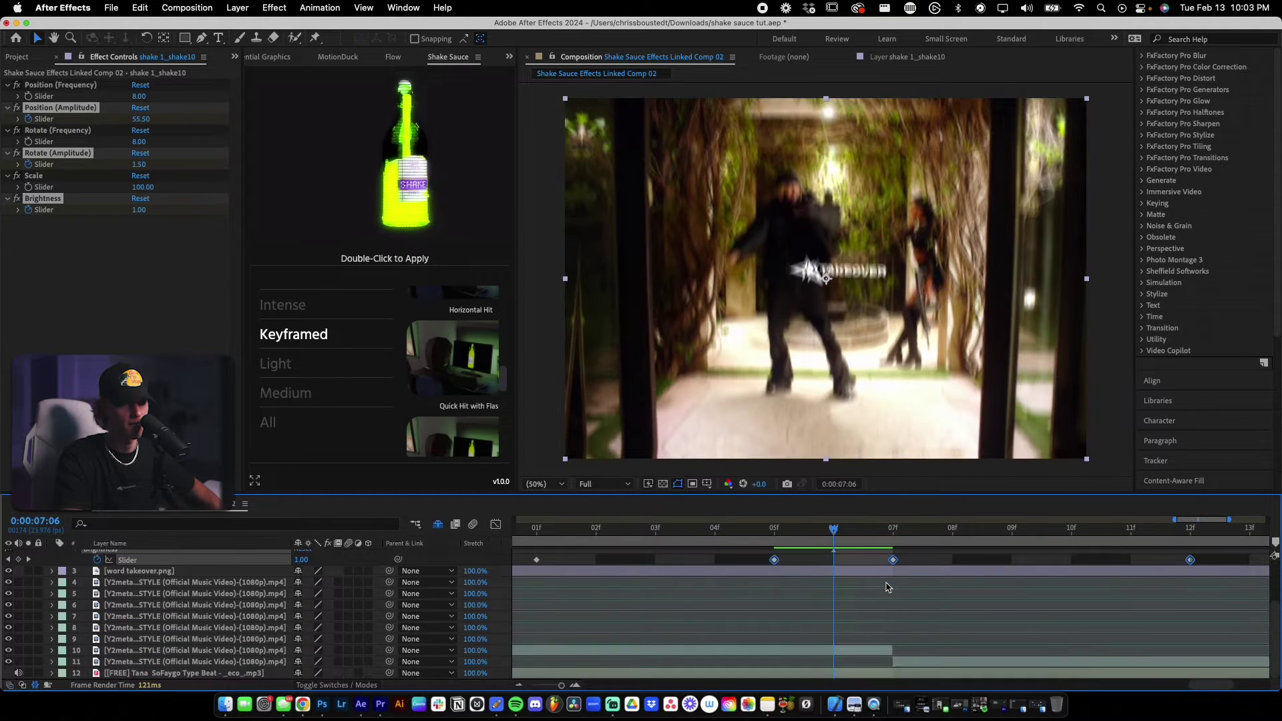
- Play the composition from 0:00:05:15 to check the three consecutive hits against the cuts
scroll(888, 588, up, 2)
alt+scroll(896, 587, down, 5)
alt+scroll(903, 583, down, 2)
click(976, 529)
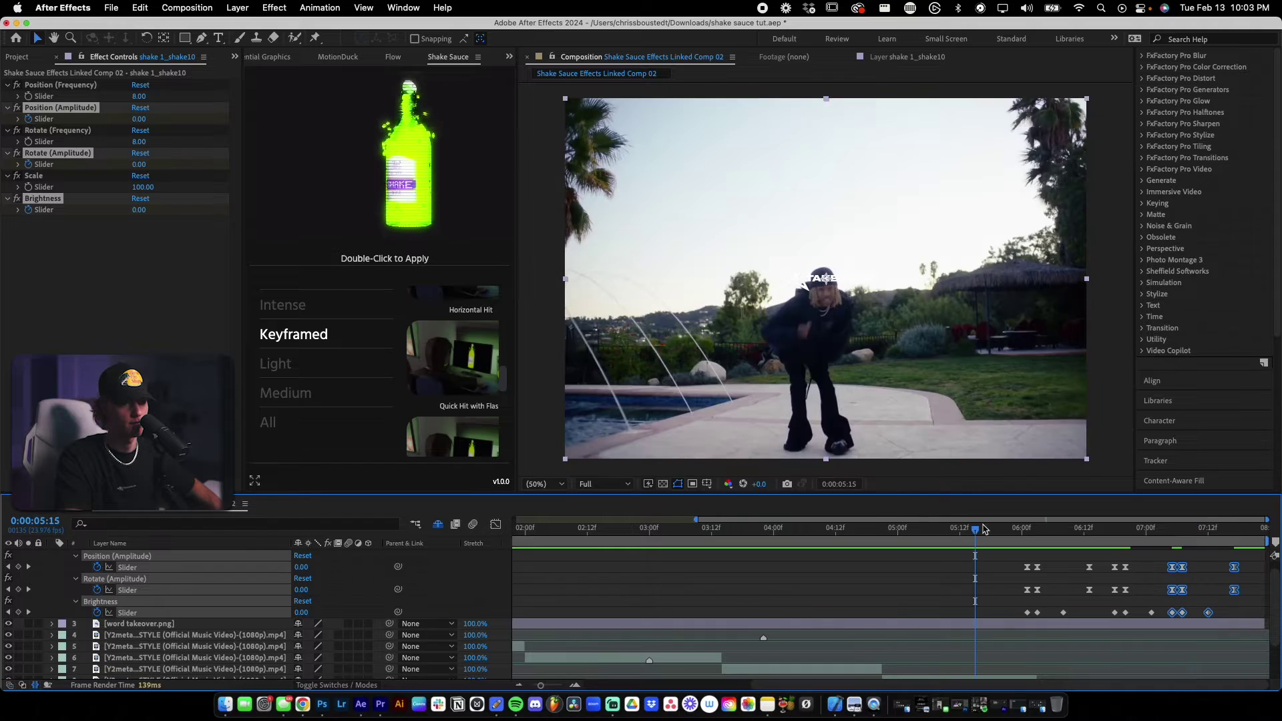
key(space)
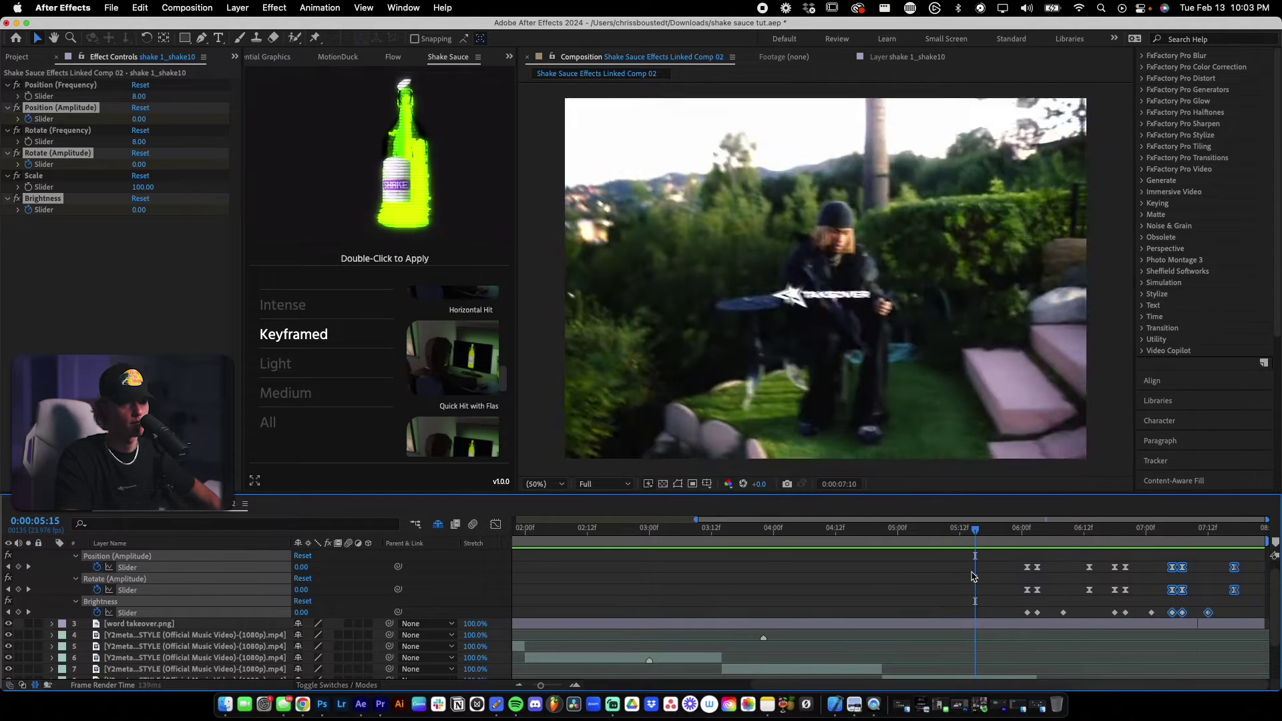
alt+scroll(968, 579, down, 3)
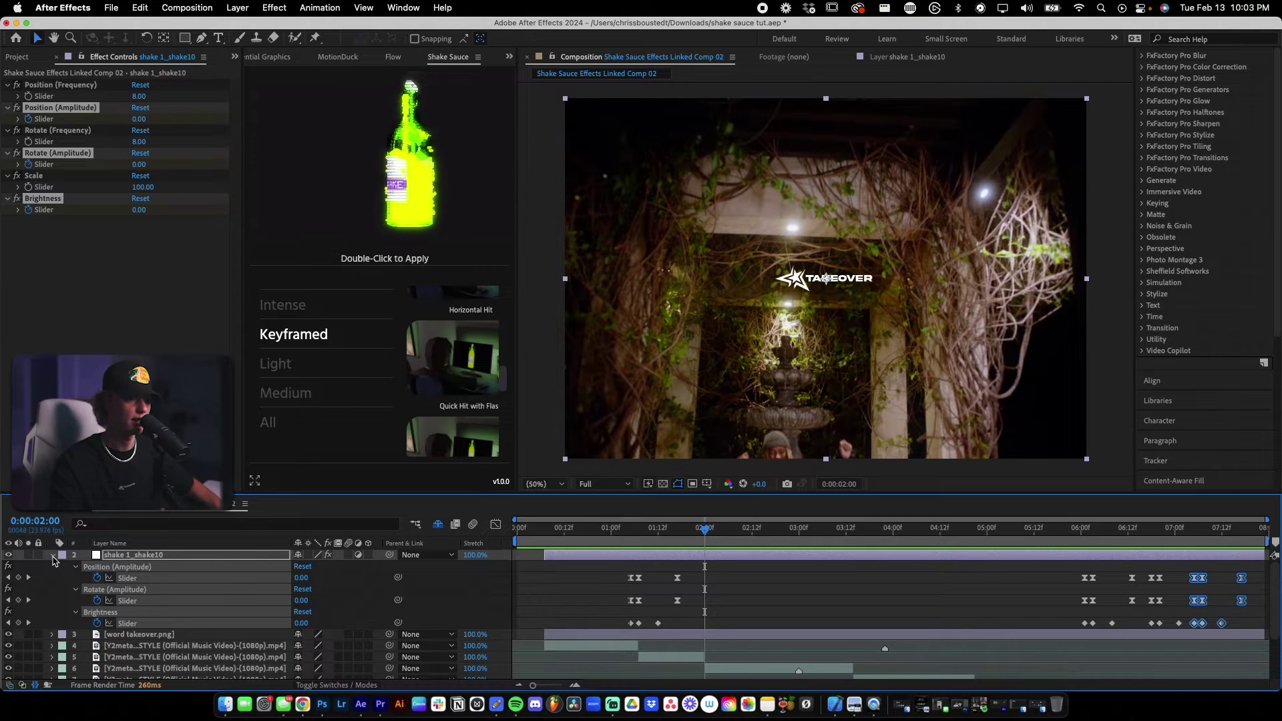
- Collapse the shake layer's properties and add a new adjustment layer above it
click(53, 556)
right_click(382, 569)
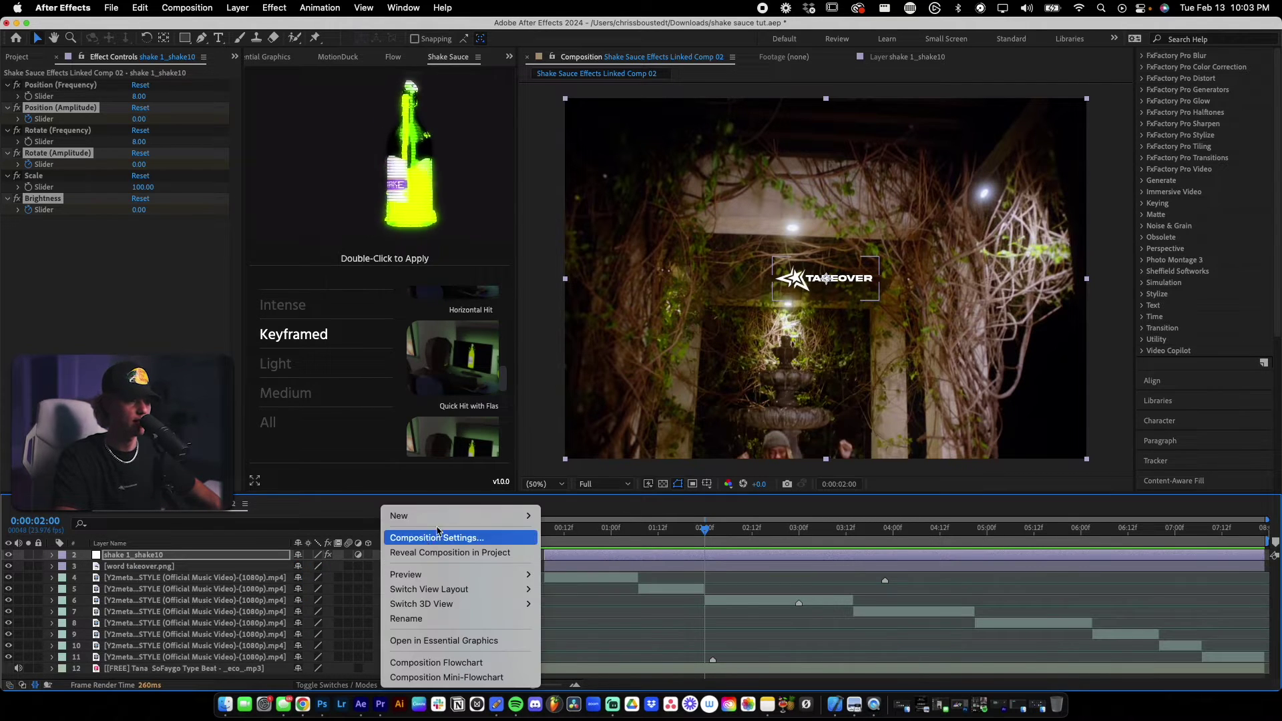
mouse_move(444, 525)
click(596, 627)
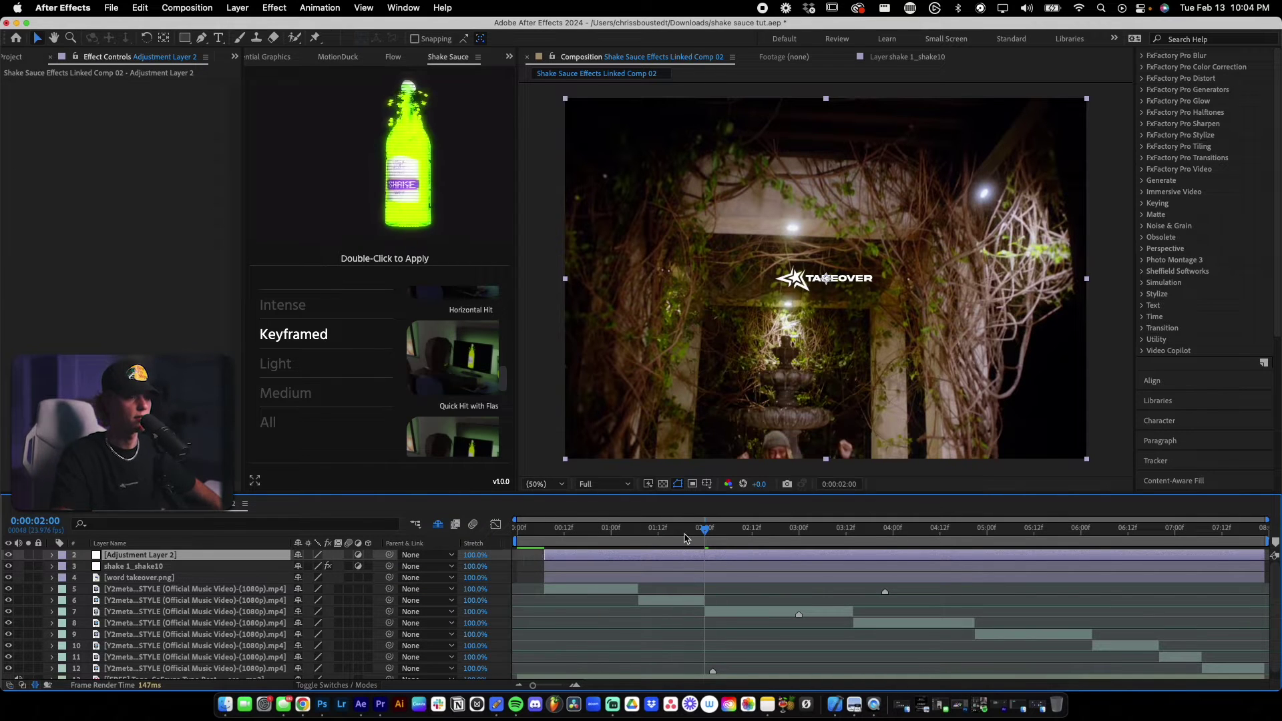
- Browse the keyframed hit presets, then play from 0:00:01:02 to find the next beat and park the playhead at 0:00:03:00
scroll(475, 421, down, 3)
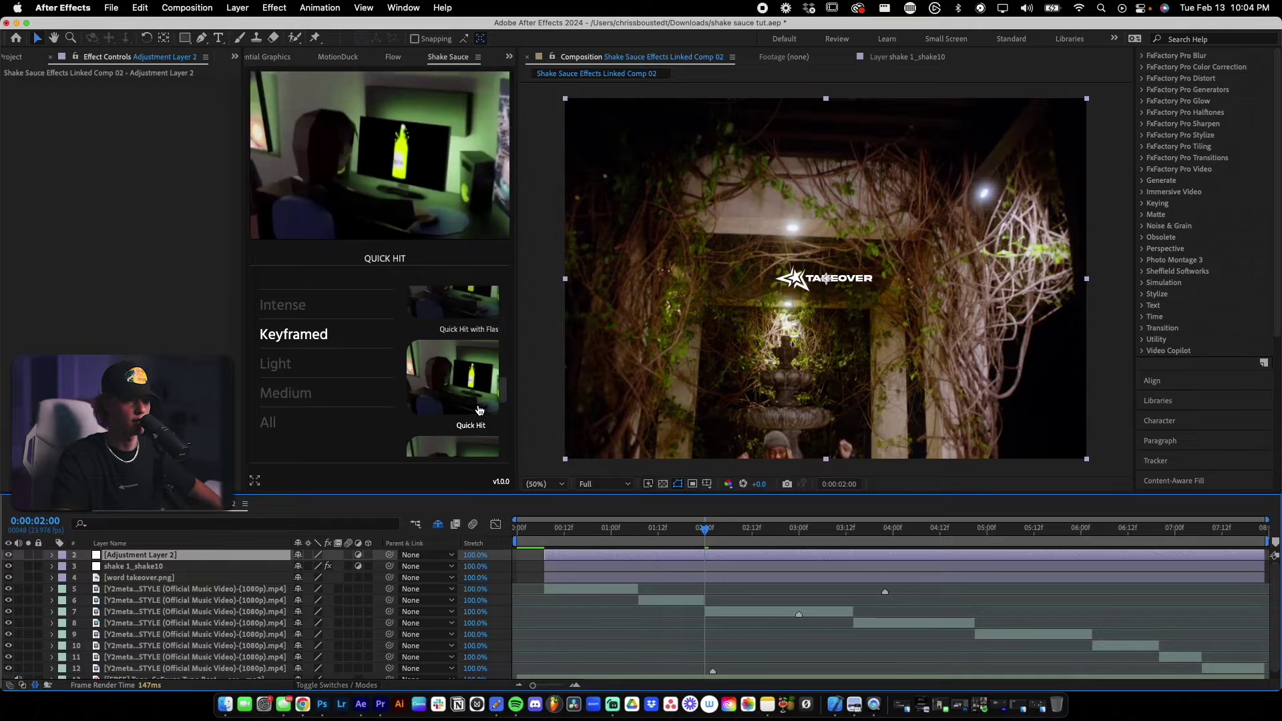
scroll(478, 408, up, 3)
scroll(471, 387, up, 1)
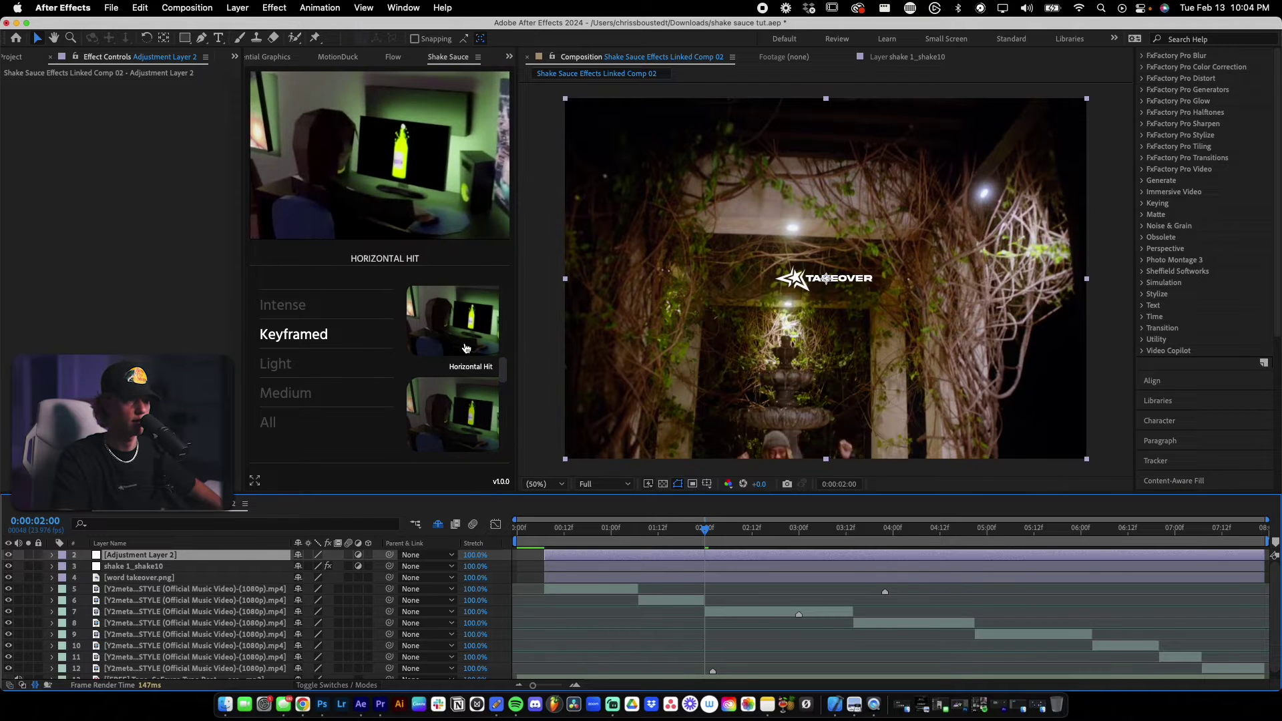
scroll(467, 344, down, 3)
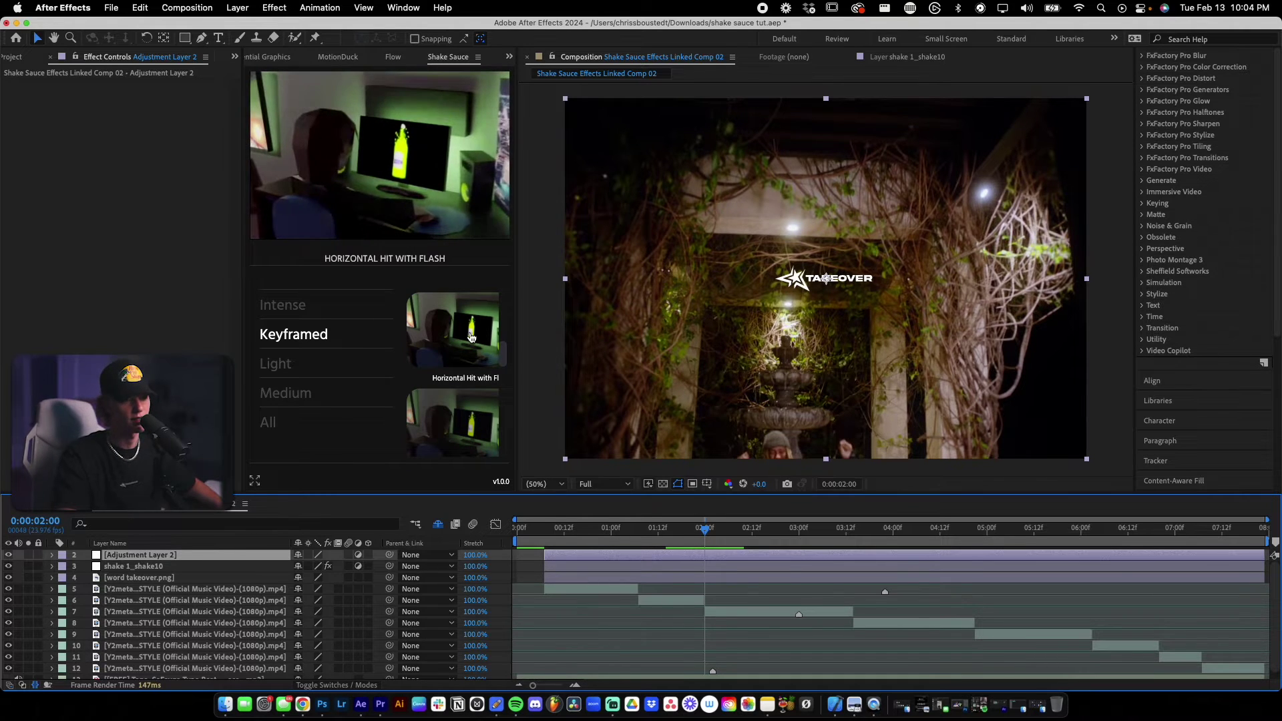
drag(630, 530, 618, 542)
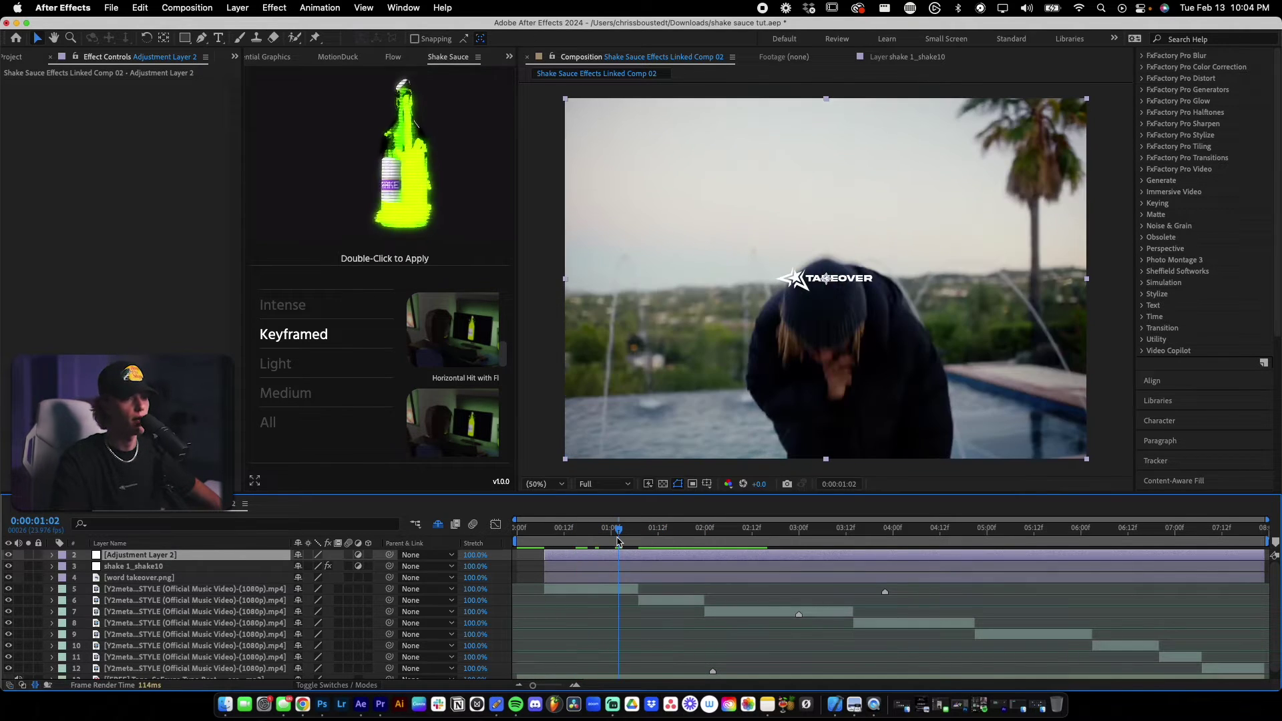
key(space)
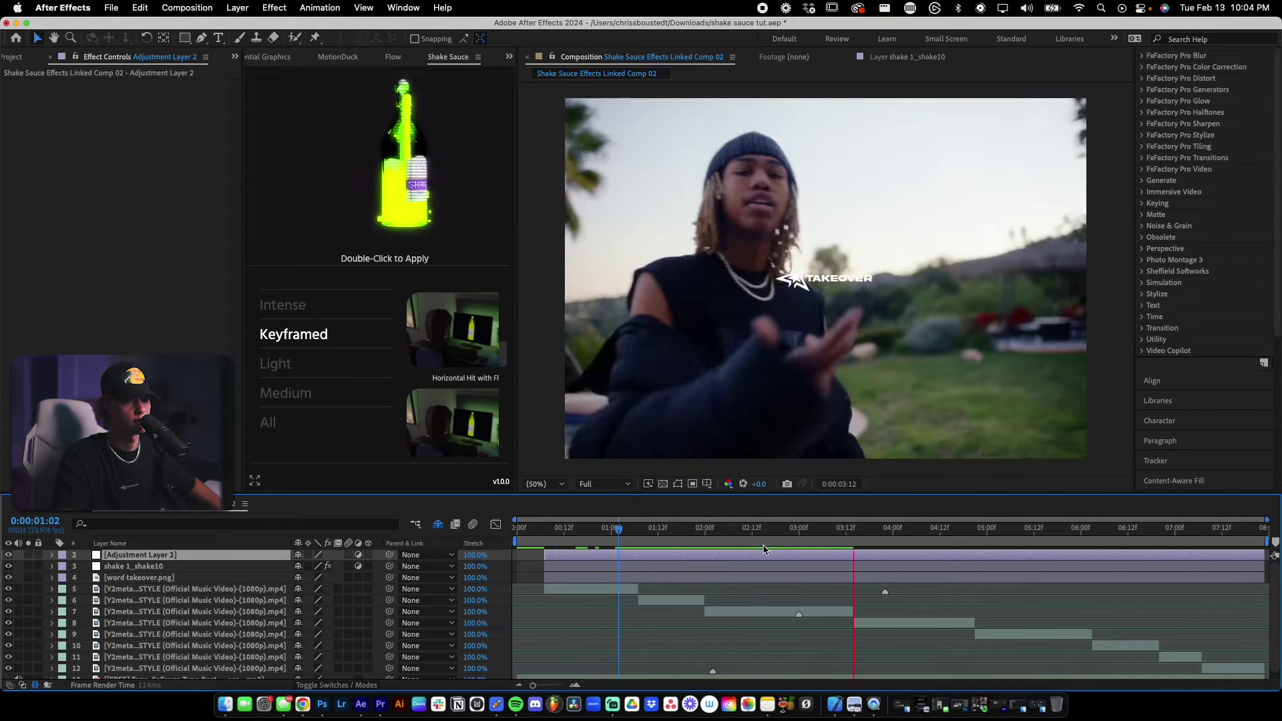
click(776, 530)
key(space)
drag(806, 533, 776, 533)
key(space)
key(space)
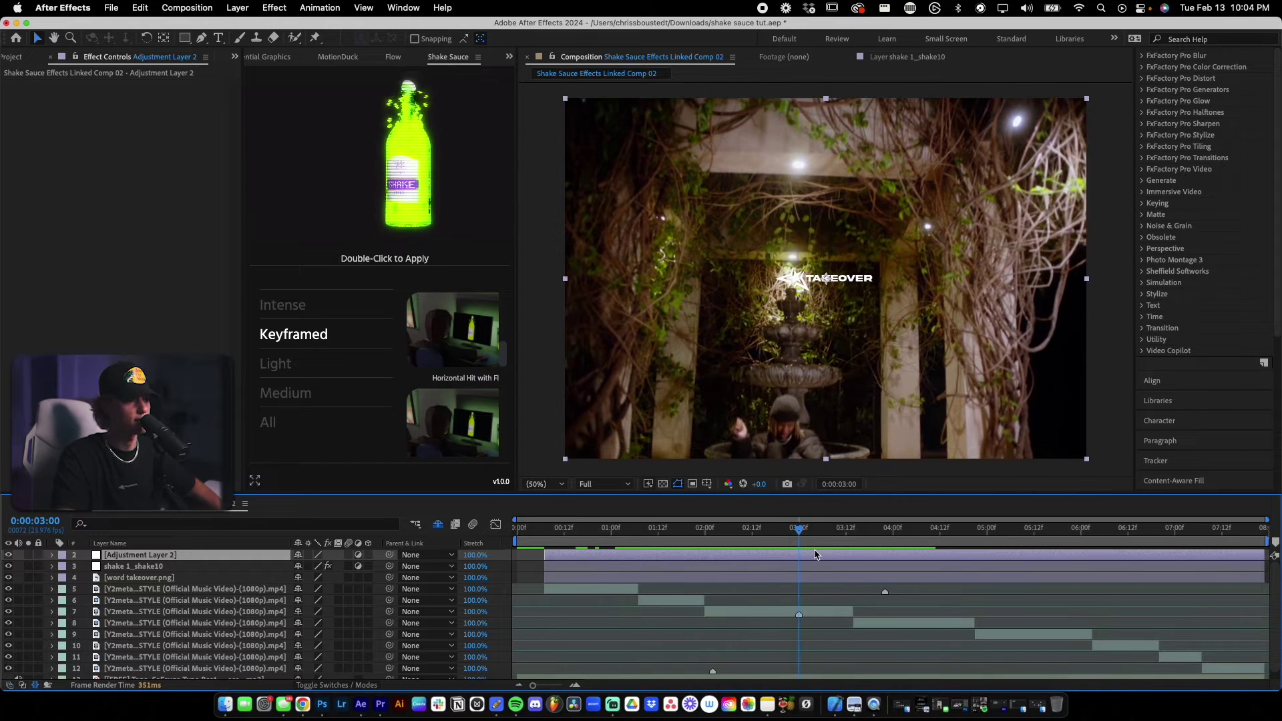
- Apply the Horizontal Hit with Flash preset to the new adjustment layer around 0:00:03:00 and reveal its keyframes
mouse_move(456, 343)
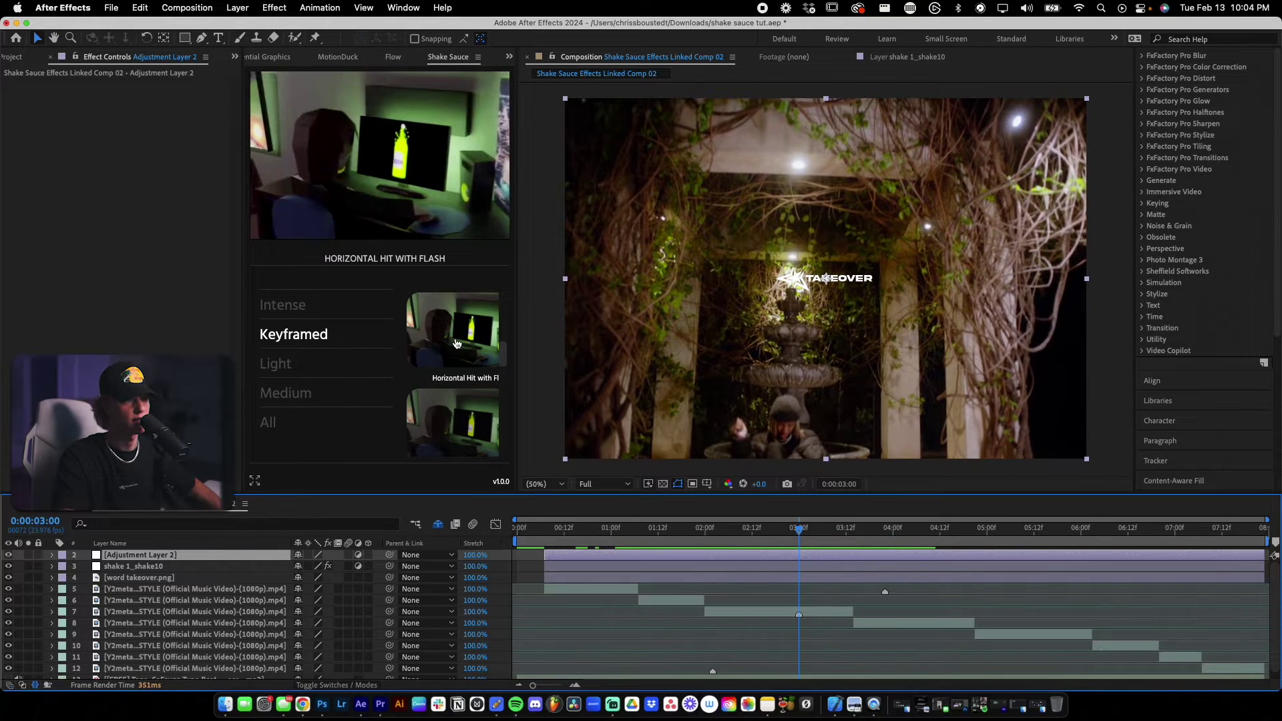
double_click(456, 344)
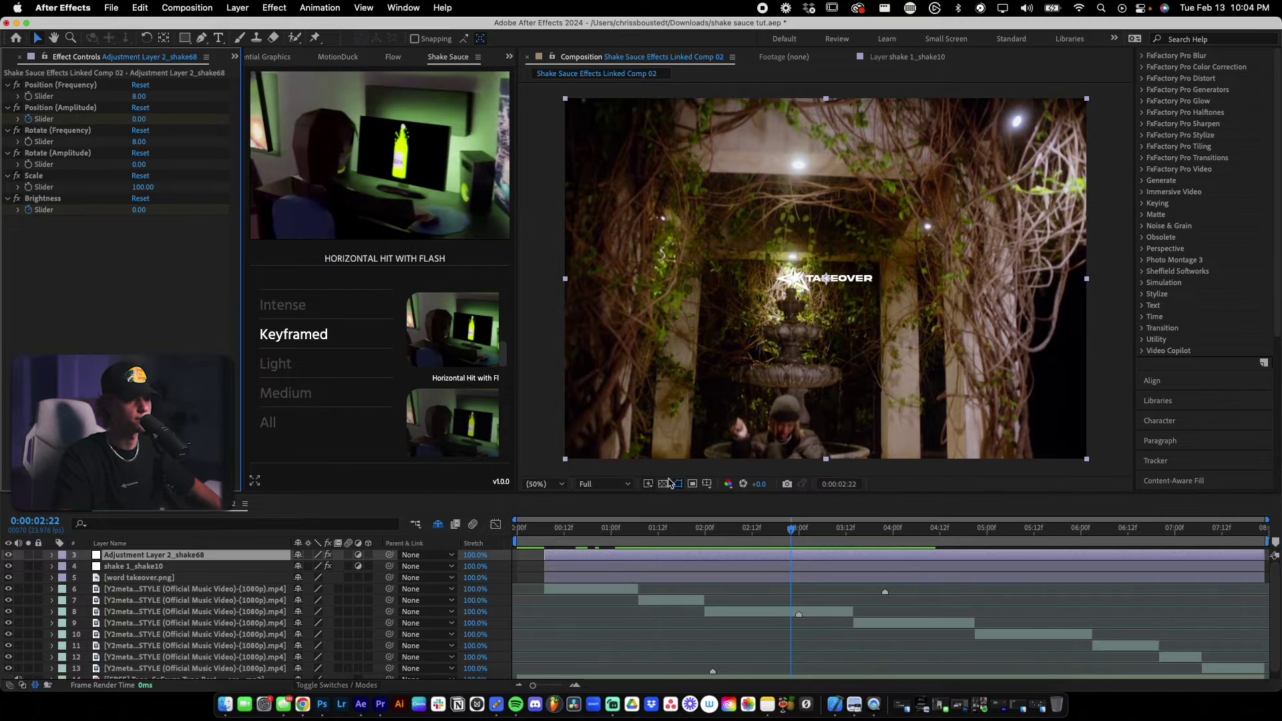
key(u)
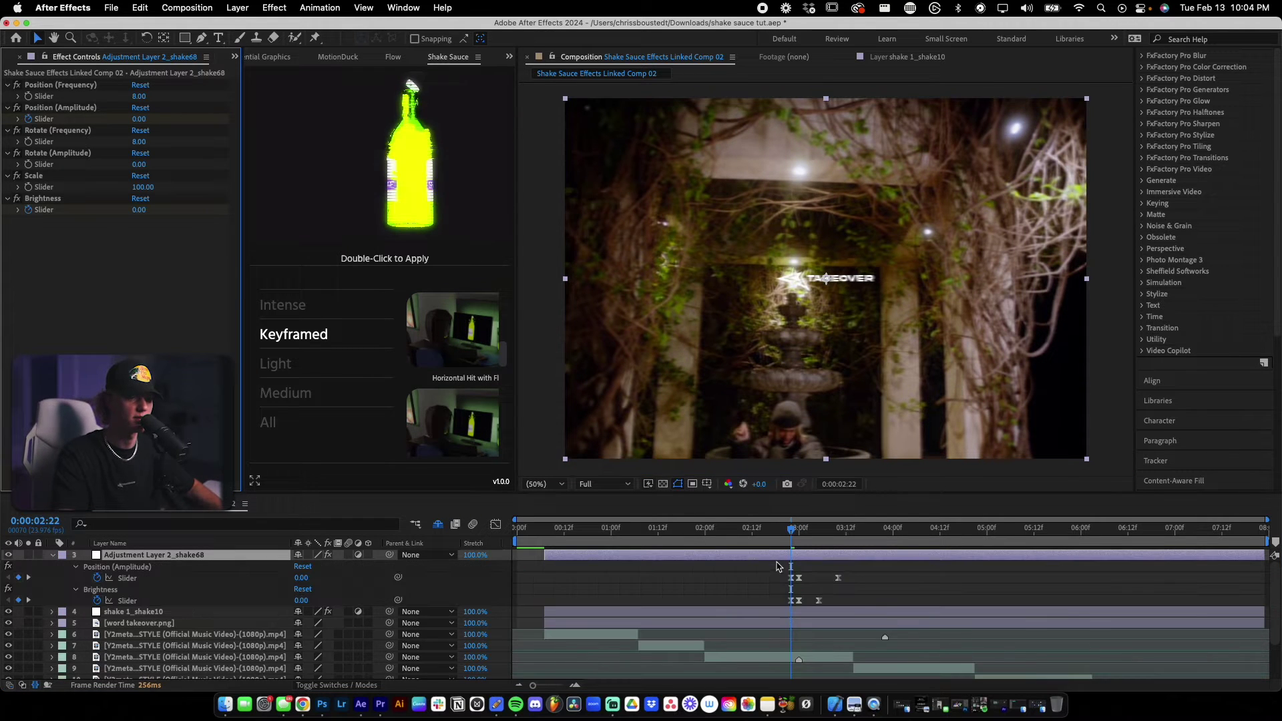
scroll(812, 586, up, 3)
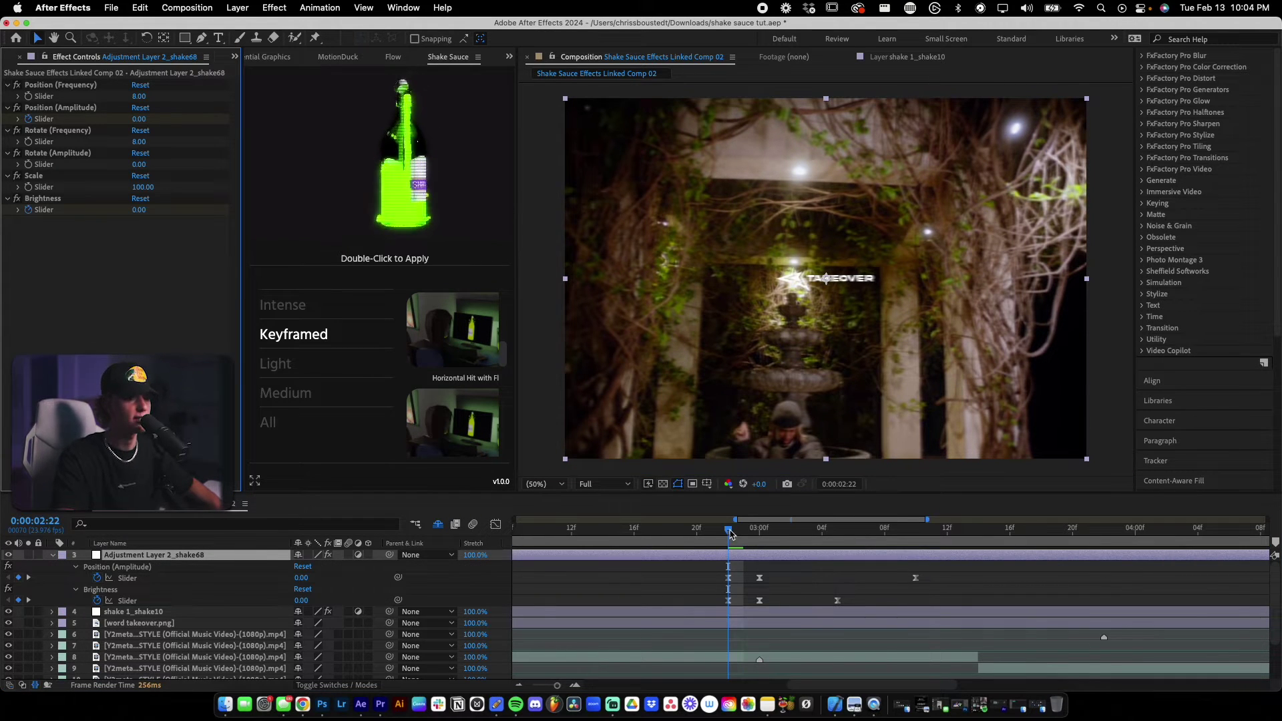
- Copy the horizontal hit's Position and Brightness keyframes to 0:00:05:08 and preview the copy from 0:00:05:04
drag(729, 534, 663, 535)
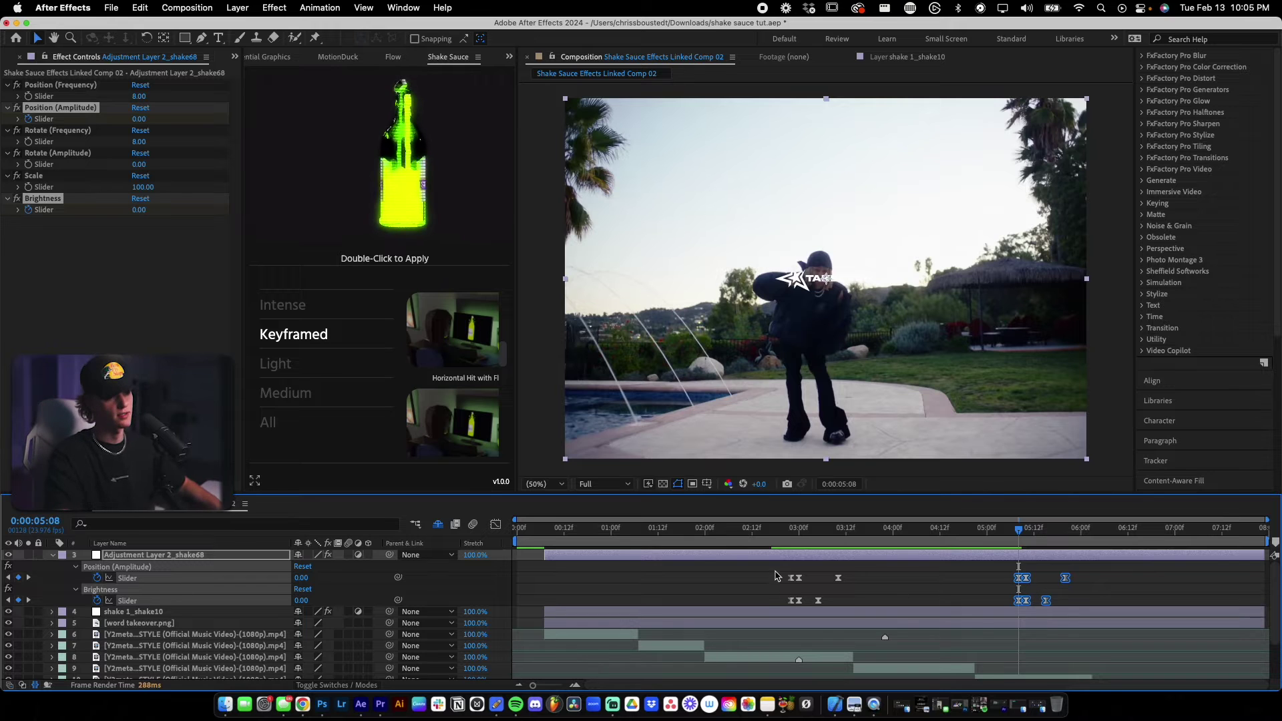
click(1004, 532)
key(space)
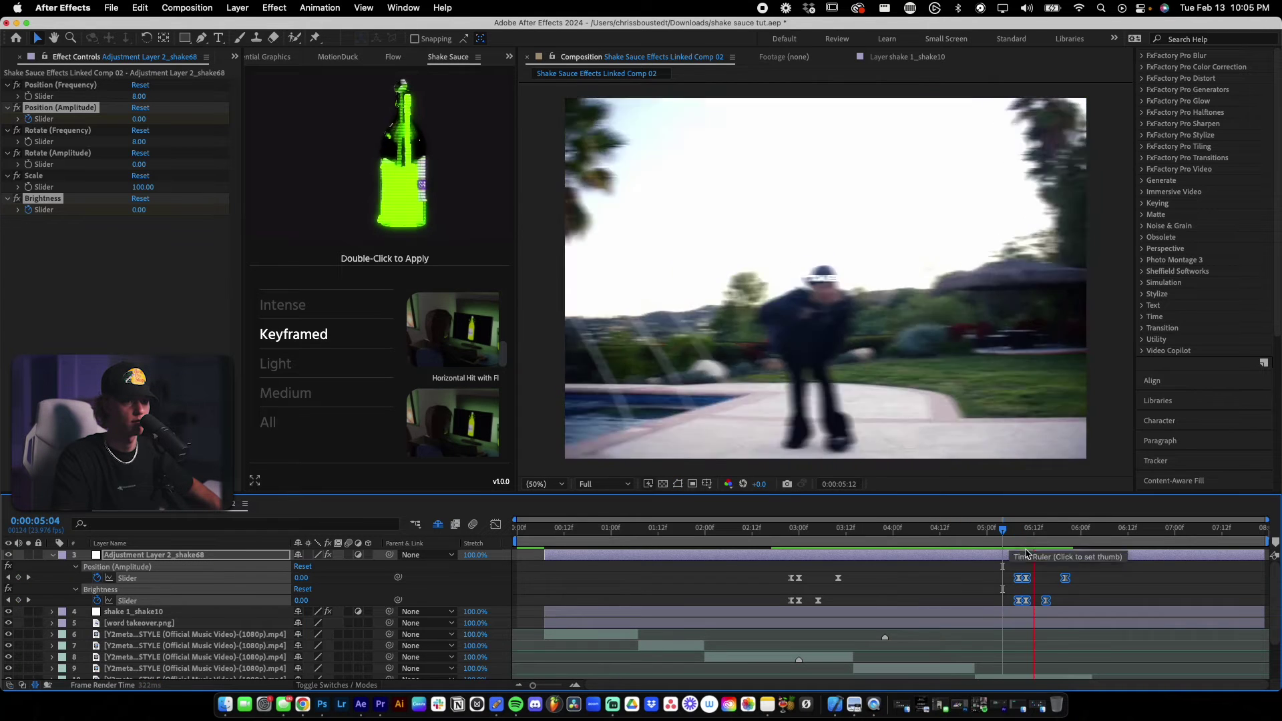
click(1010, 533)
key(space)
key(space)
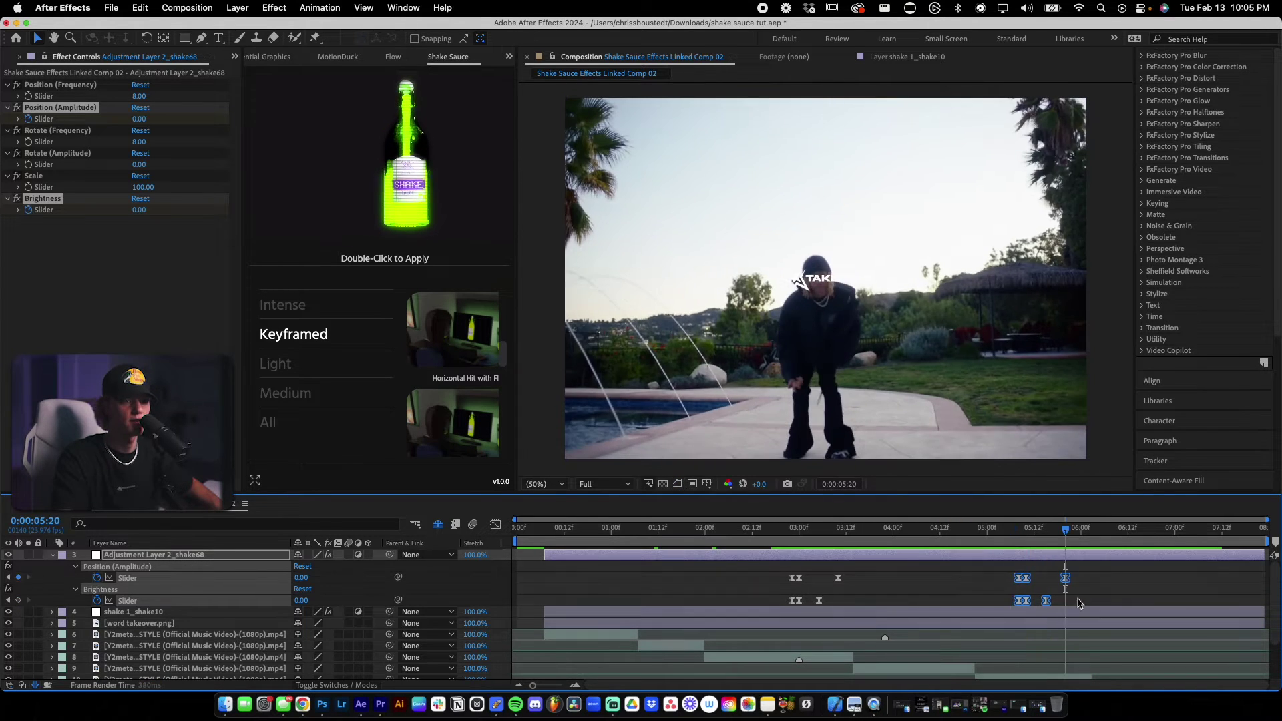
- Move the copied hit's last Position (Amplitude) keyframe to 0:00:06:07 and park the playhead at 0:00:05:10
key(equal)
key(equal)
click(925, 533)
click(862, 533)
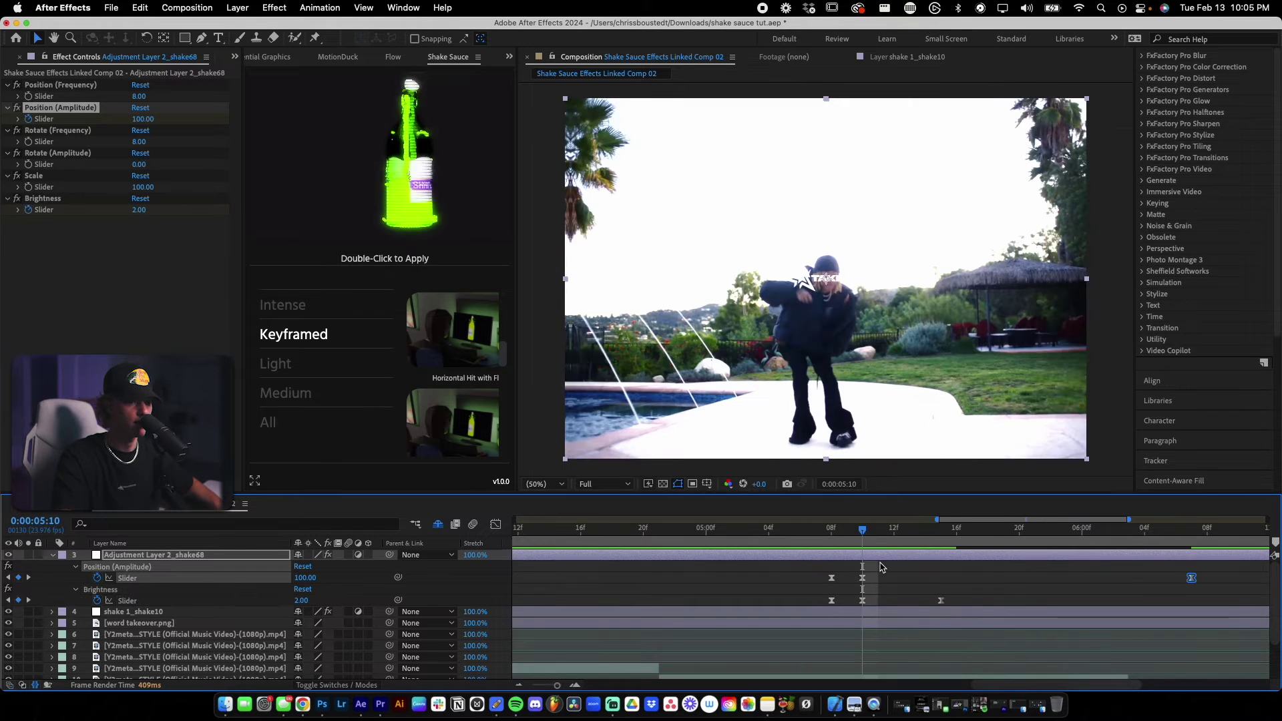
click(881, 567)
click(867, 558)
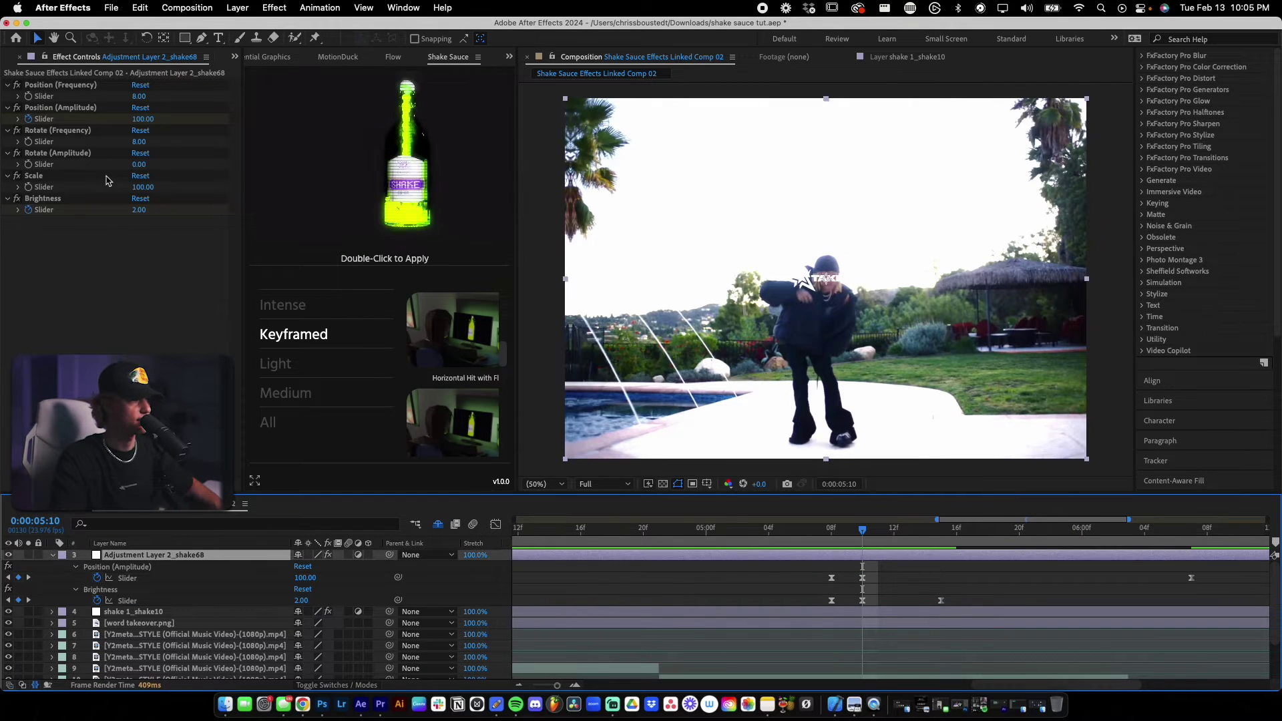
- Set the horizontal hit layer's Position (Frequency) to 3
click(140, 97)
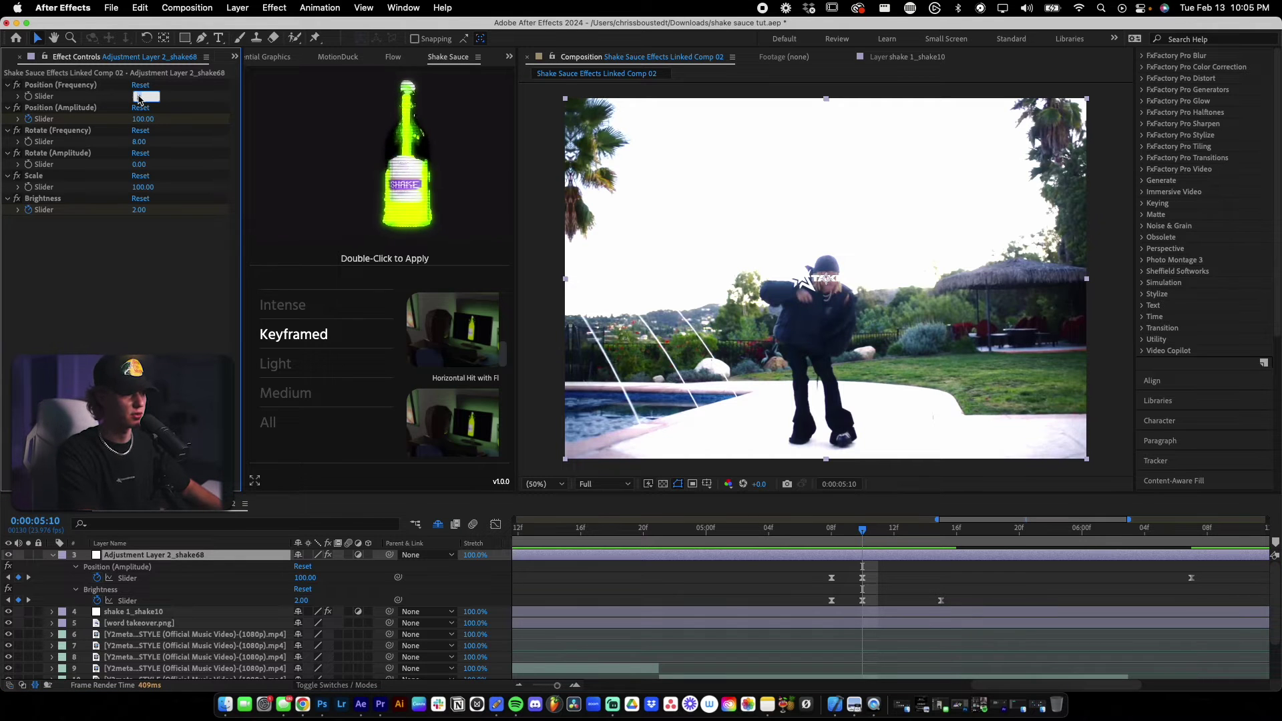
text(3)
key(Return)
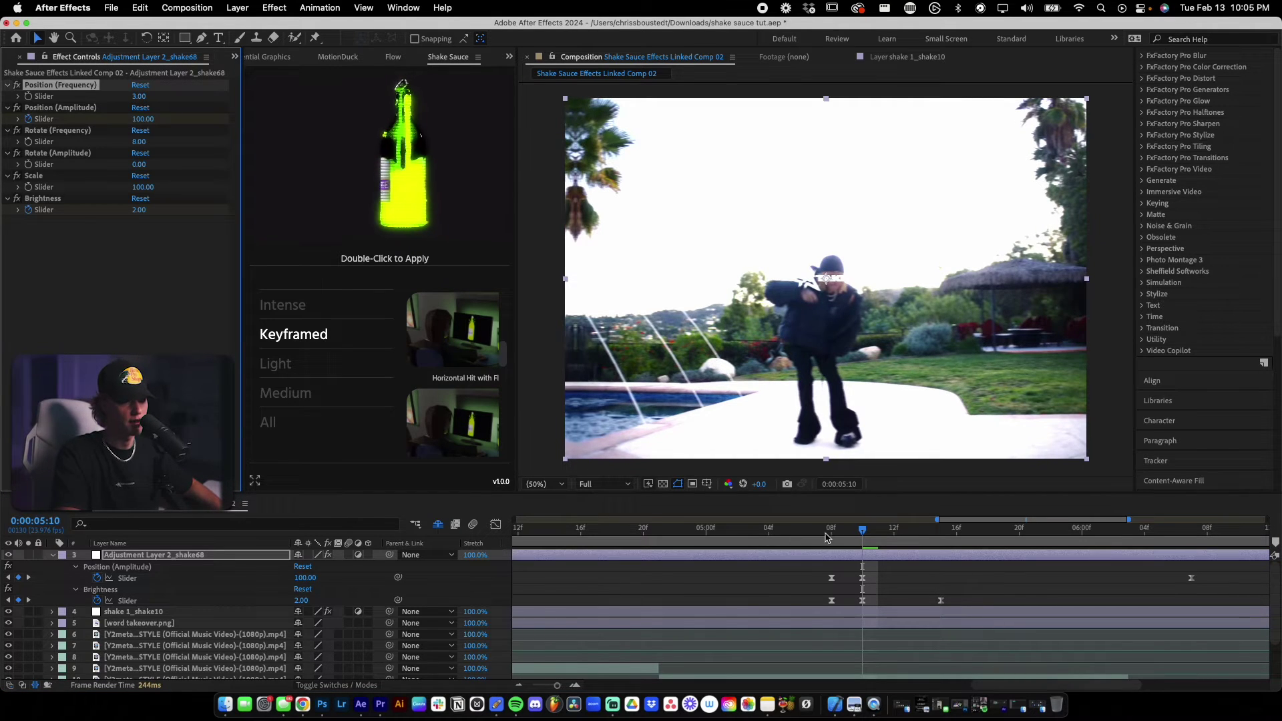
- Move the copied hit's last Position (Amplitude) keyframe to 0:00:06:00 and replay the hit from 0:00:05:06
click(785, 534)
key(space)
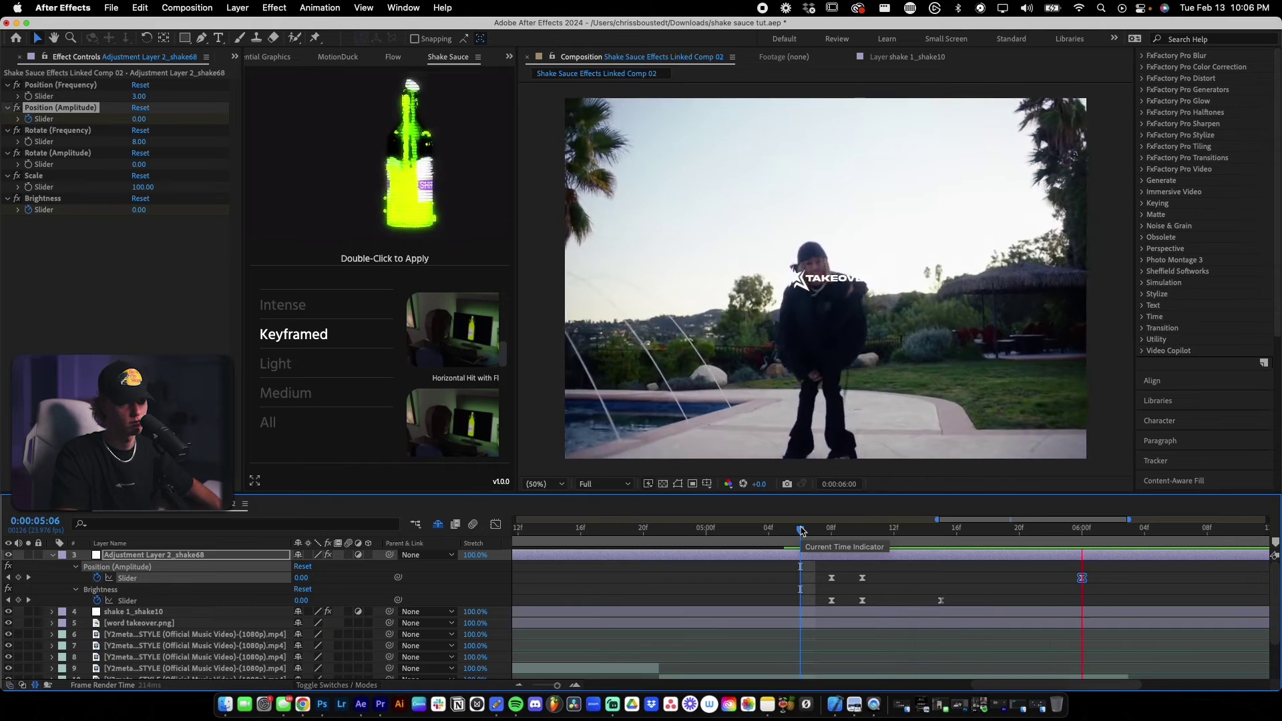
key(space)
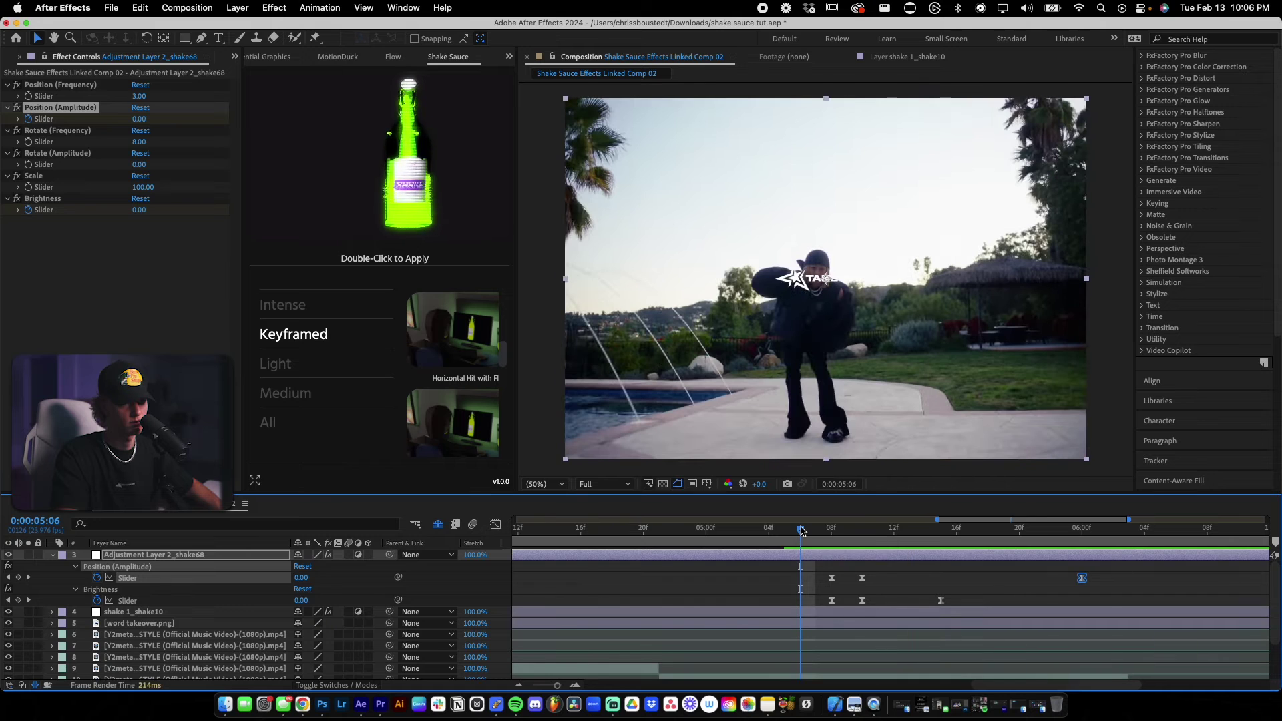
key(space)
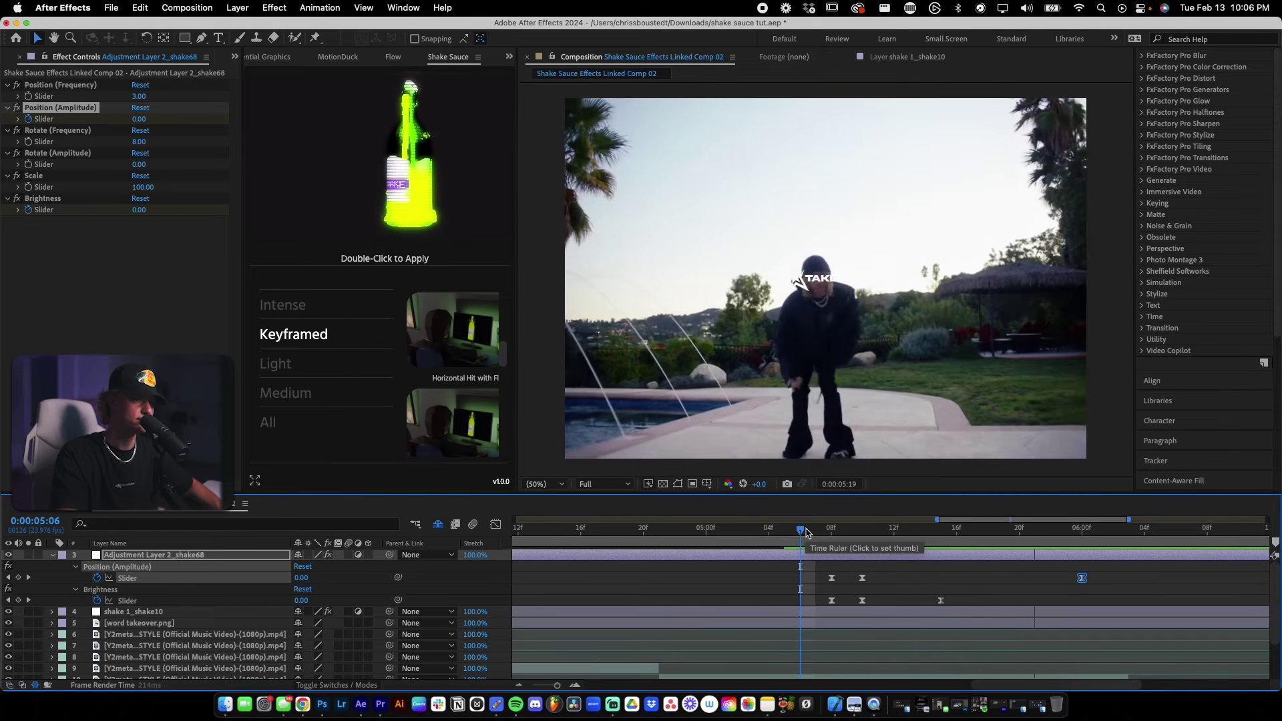
key(space)
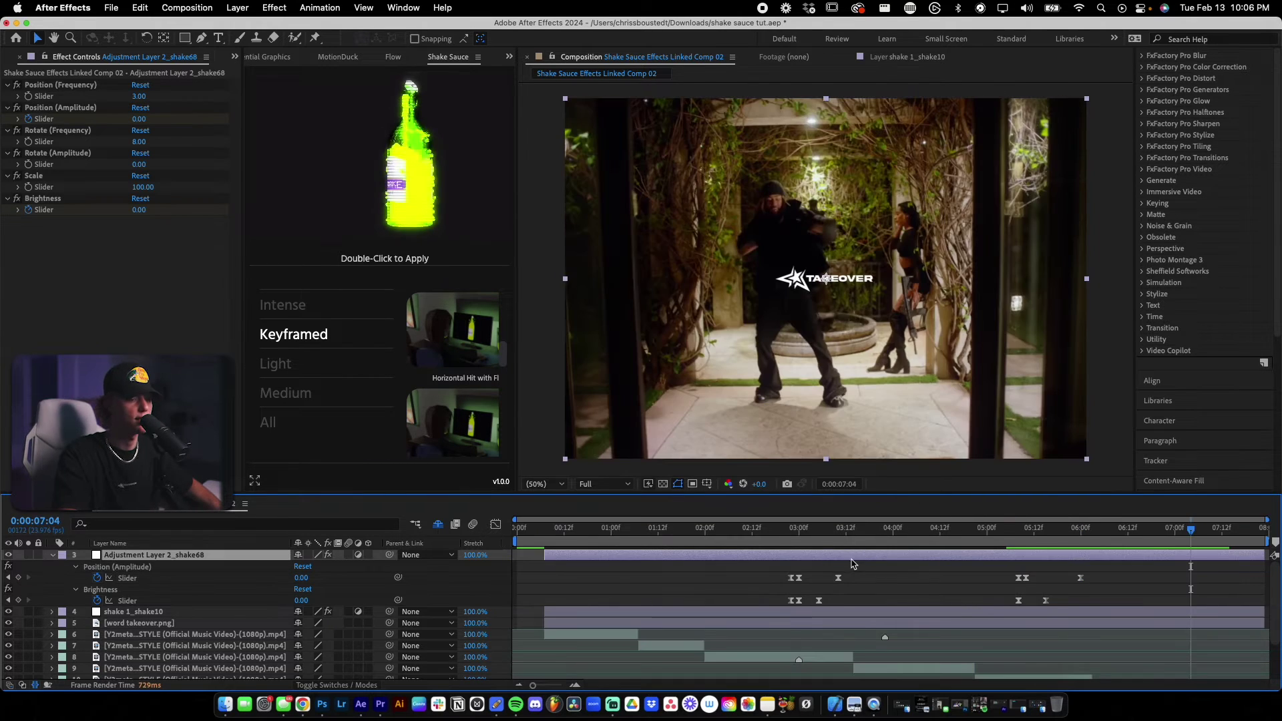
- Look over the clips below the shake layers and scrub back from 0:00:04:20 to 0:00:03:08
click(971, 547)
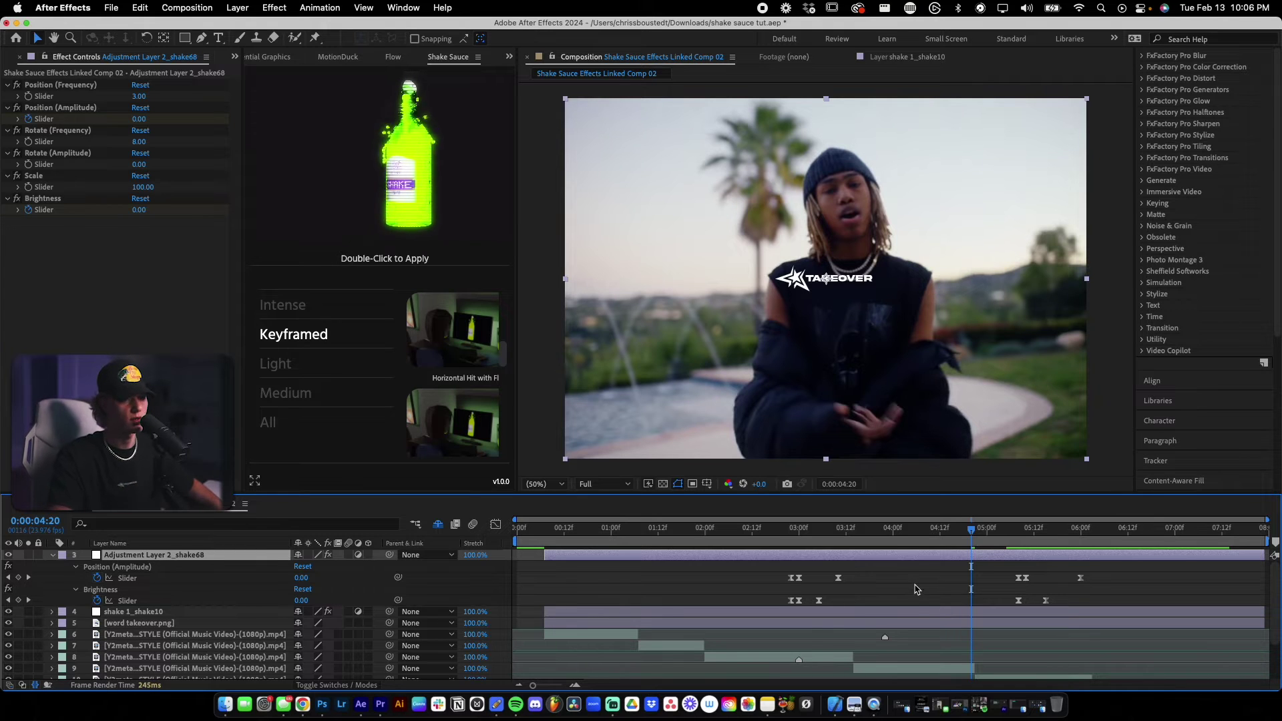
scroll(918, 601, down, 1)
scroll(1036, 642, down, 3)
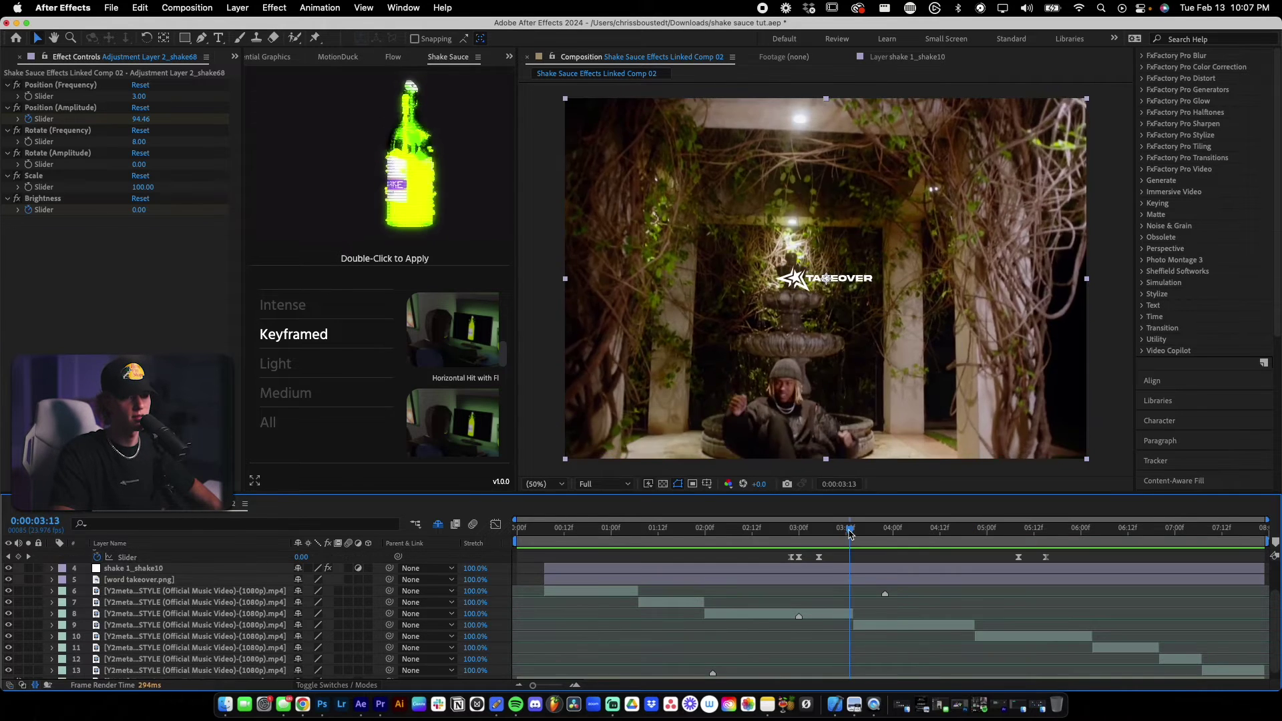
mouse_move(850, 539)
mouse_down()
mouse_move(886, 538)
mouse_move(831, 538)
mouse_up()
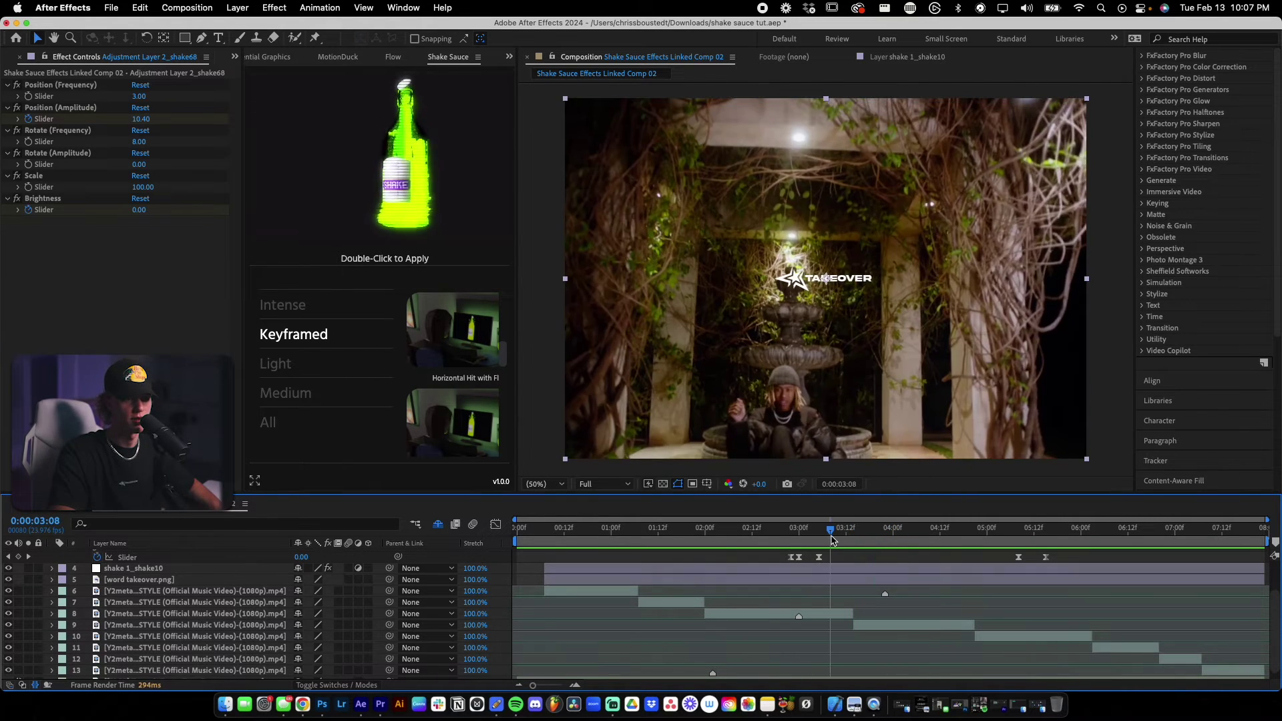
- Apply the XY Shake - Light preset to the video clip on layer 9 and preview the shake from 0:00:03:10
key(space)
key(space)
click(922, 626)
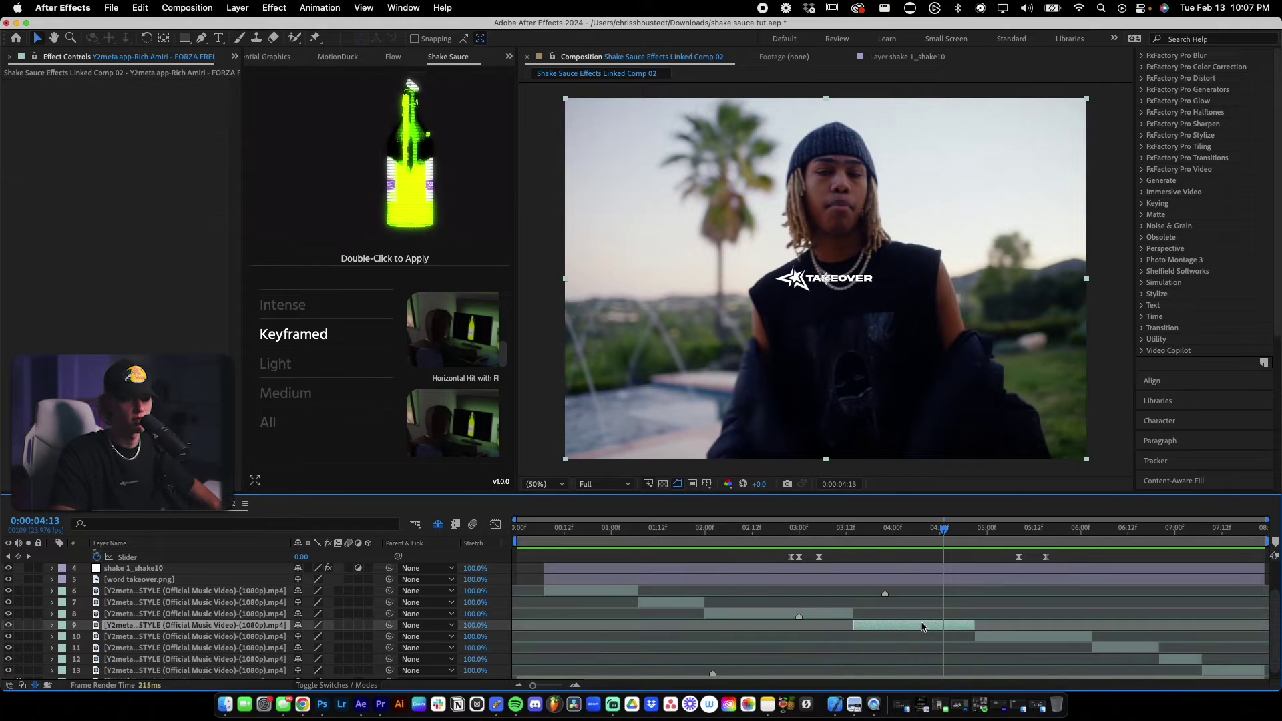
click(277, 366)
click(301, 399)
mouse_move(451, 346)
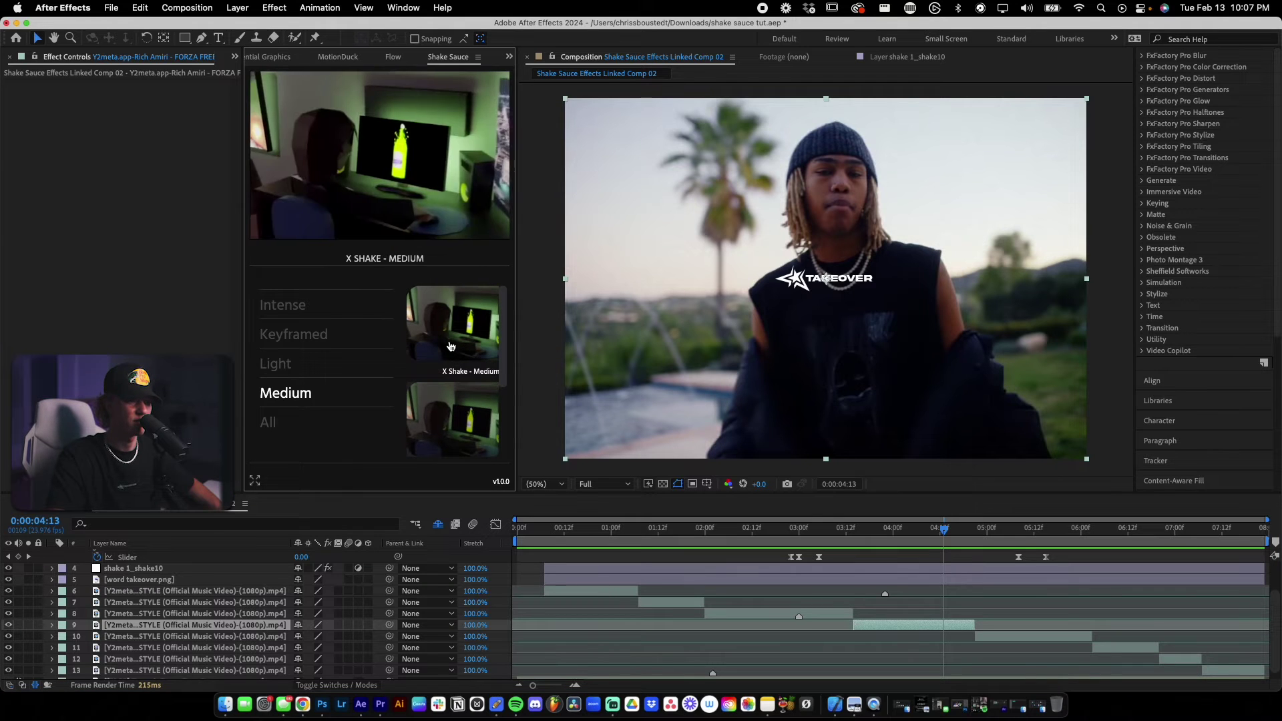
mouse_move(451, 420)
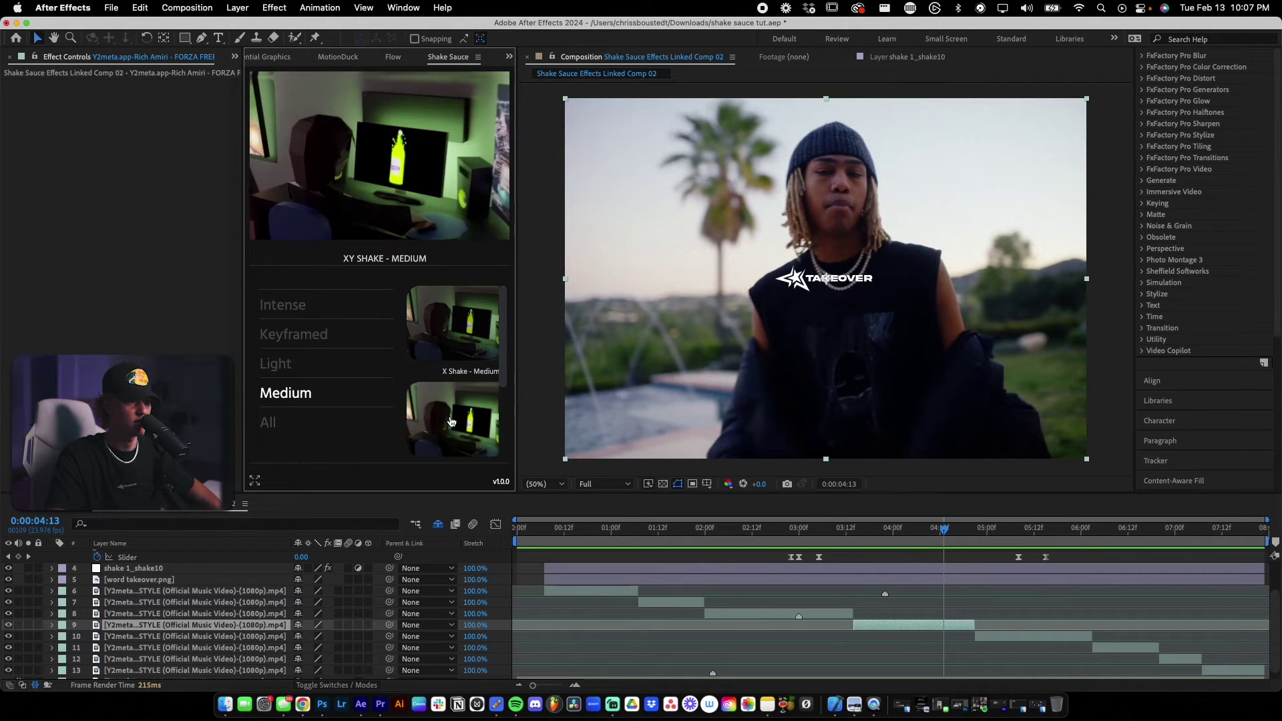
click(277, 364)
mouse_move(467, 409)
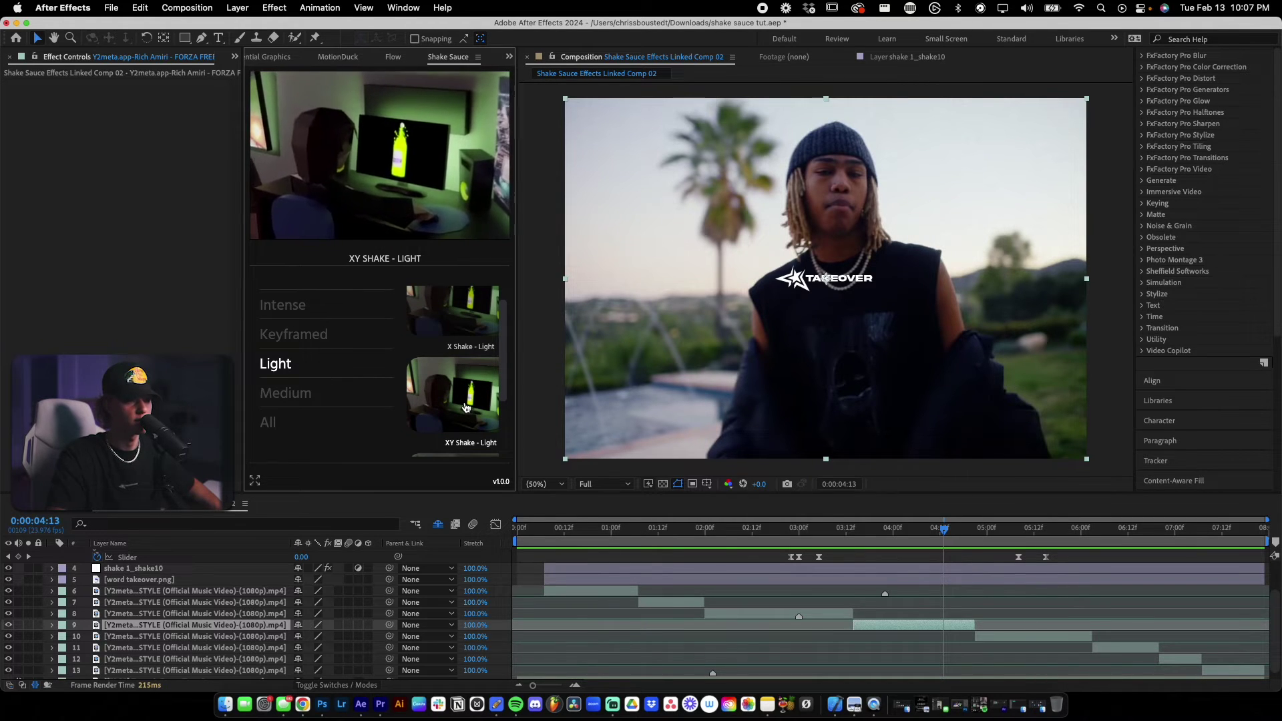
click(466, 408)
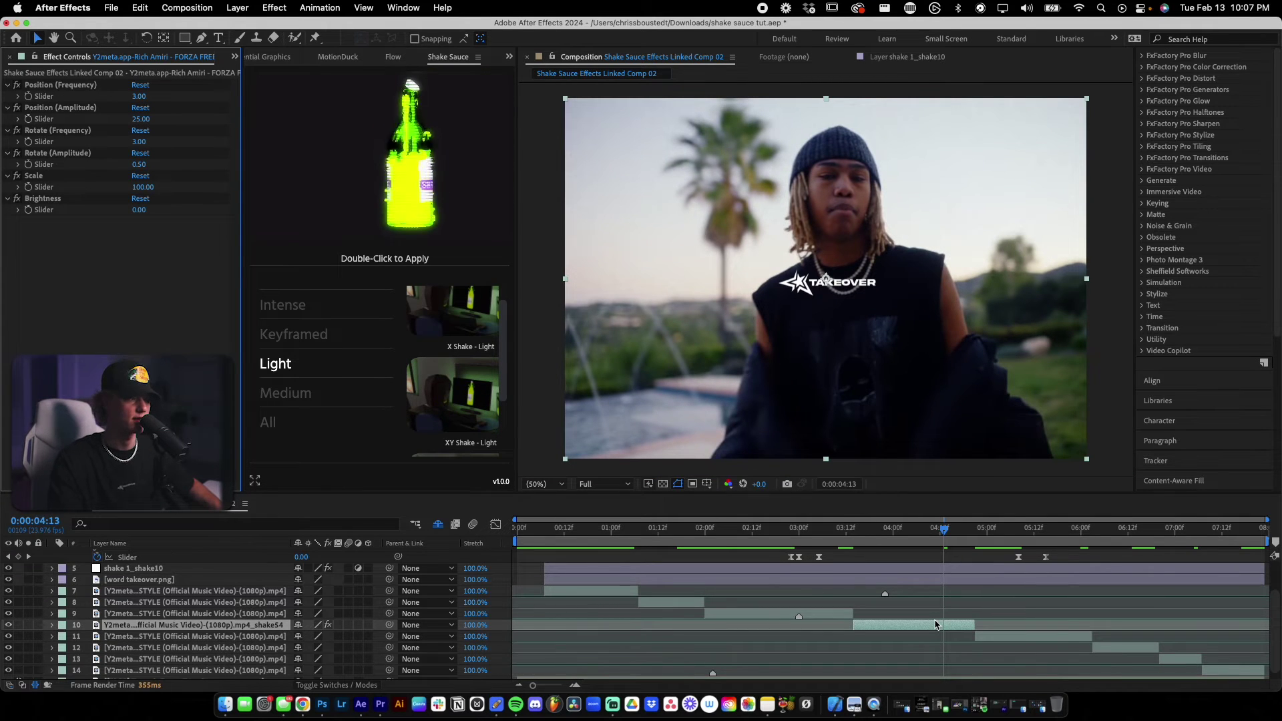
click(843, 531)
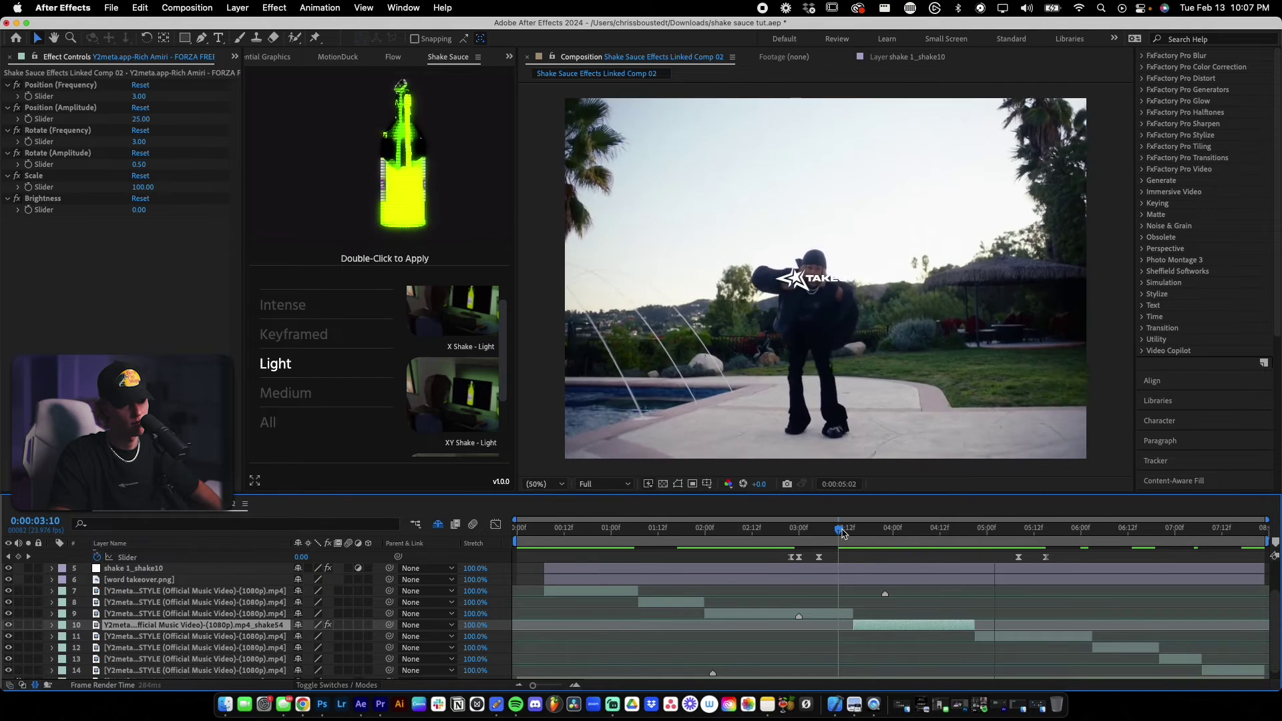
drag(843, 531, 892, 539)
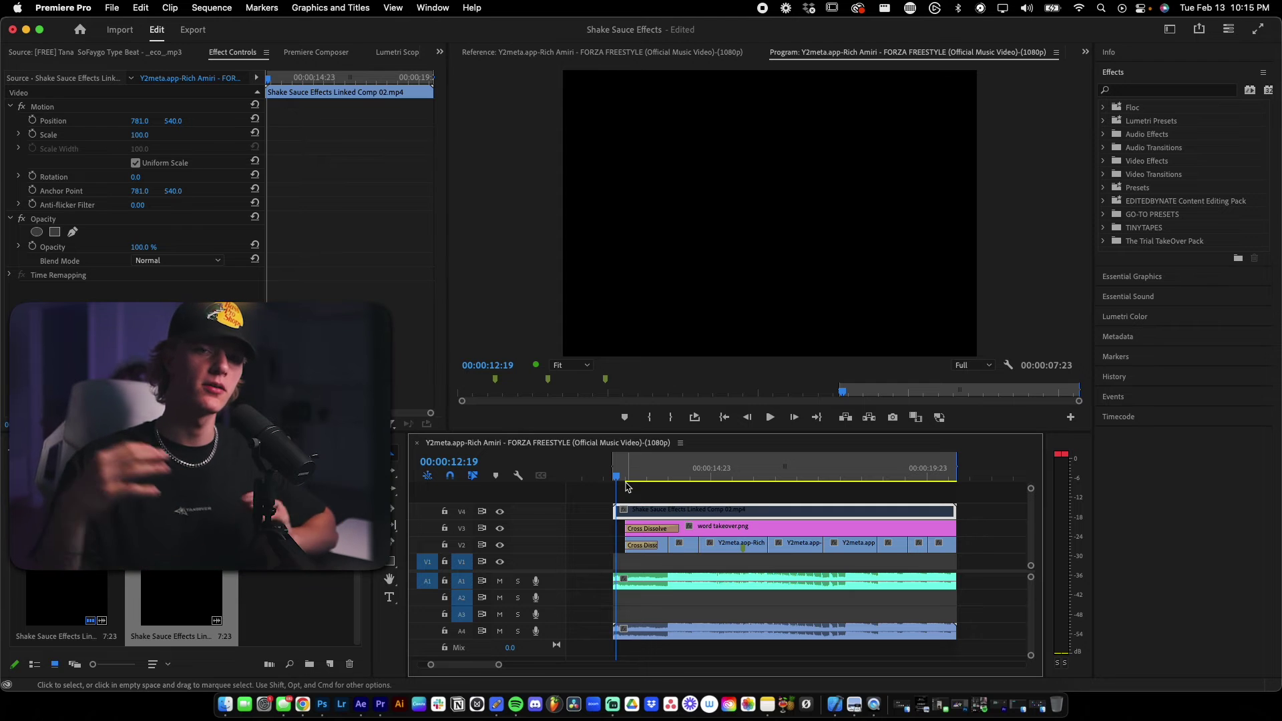
- Switch to Premiere Pro and play the rendered Shake Sauce Effects Linked Comp 02.mp4 from 00:00:12:19
key(space)
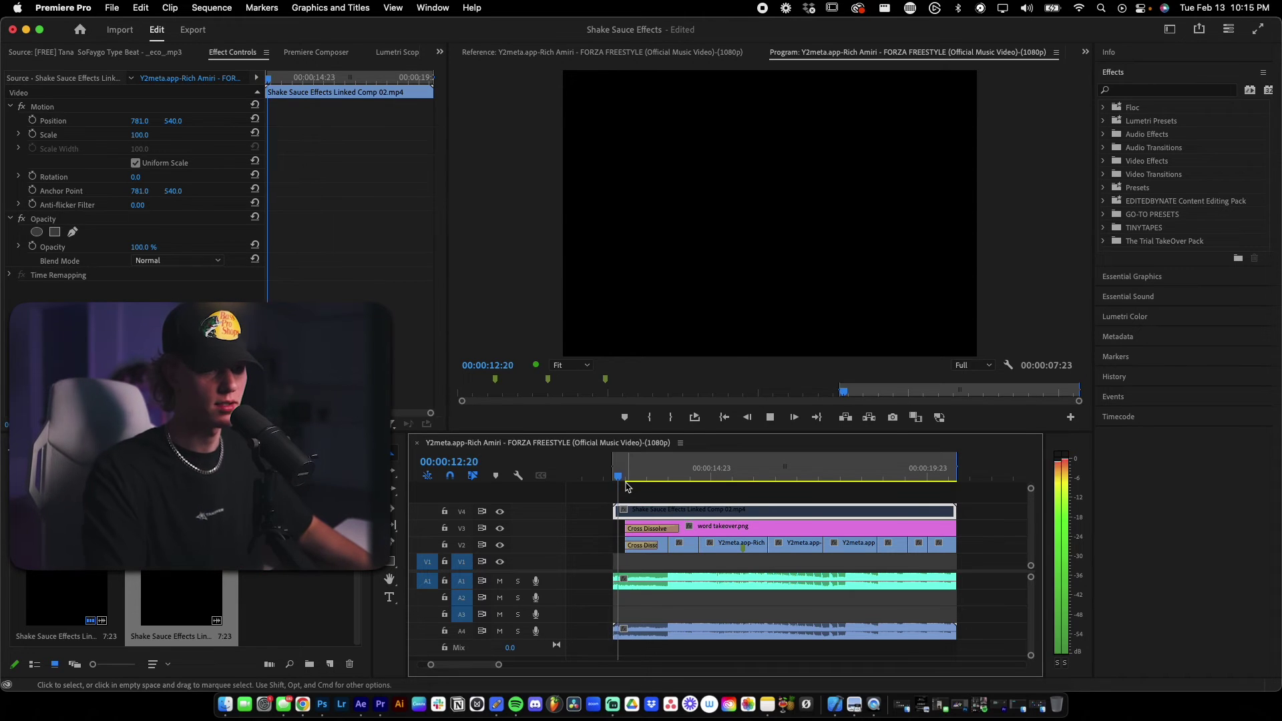